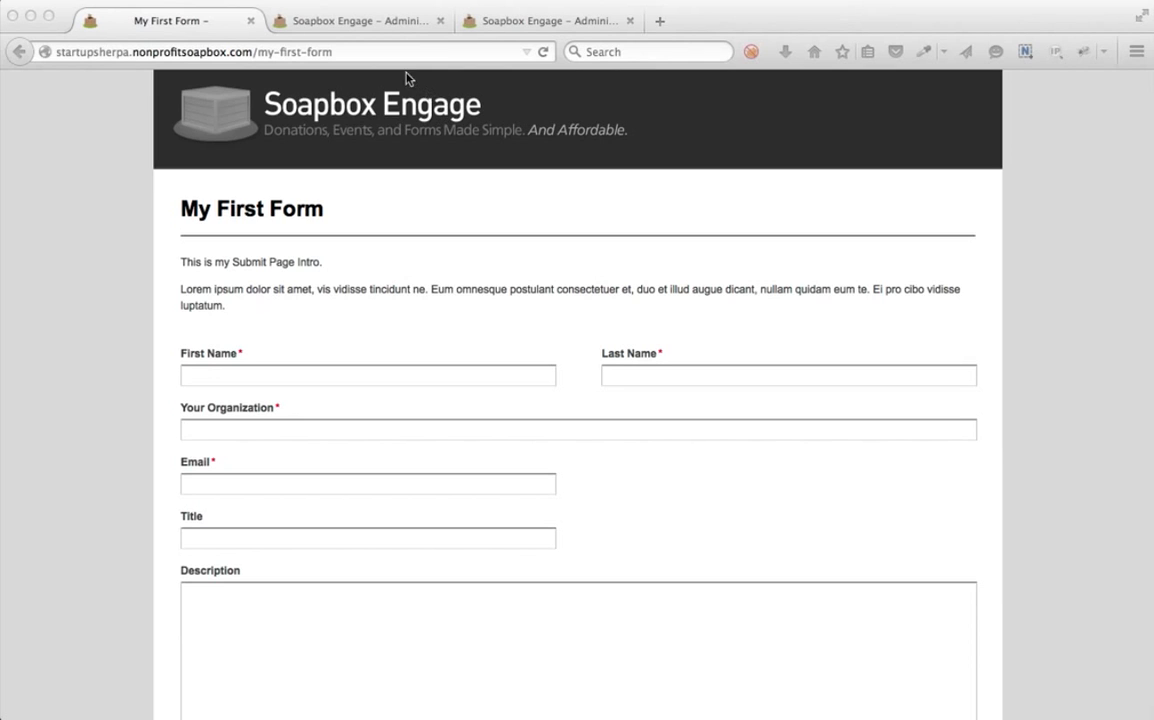
Inspect the page link and title settings of My First Form under Salesforce Submit Pages, then close them without saving.
left_click(352, 24)
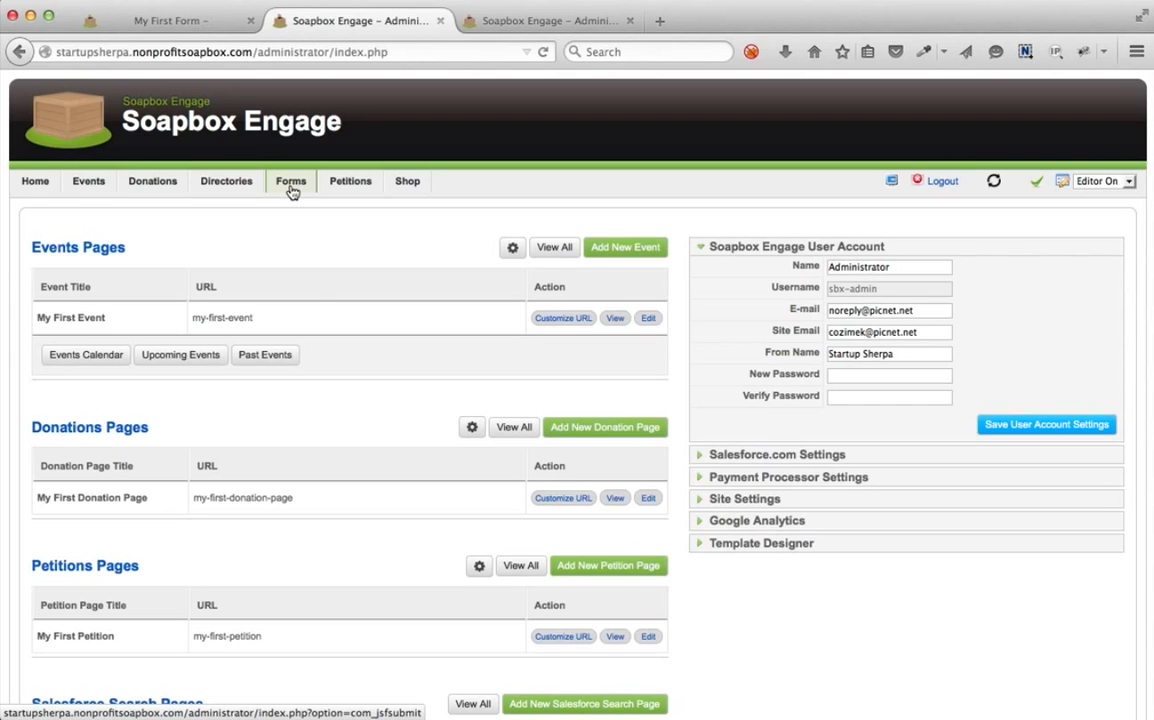
scroll(316, 285, "down", 3)
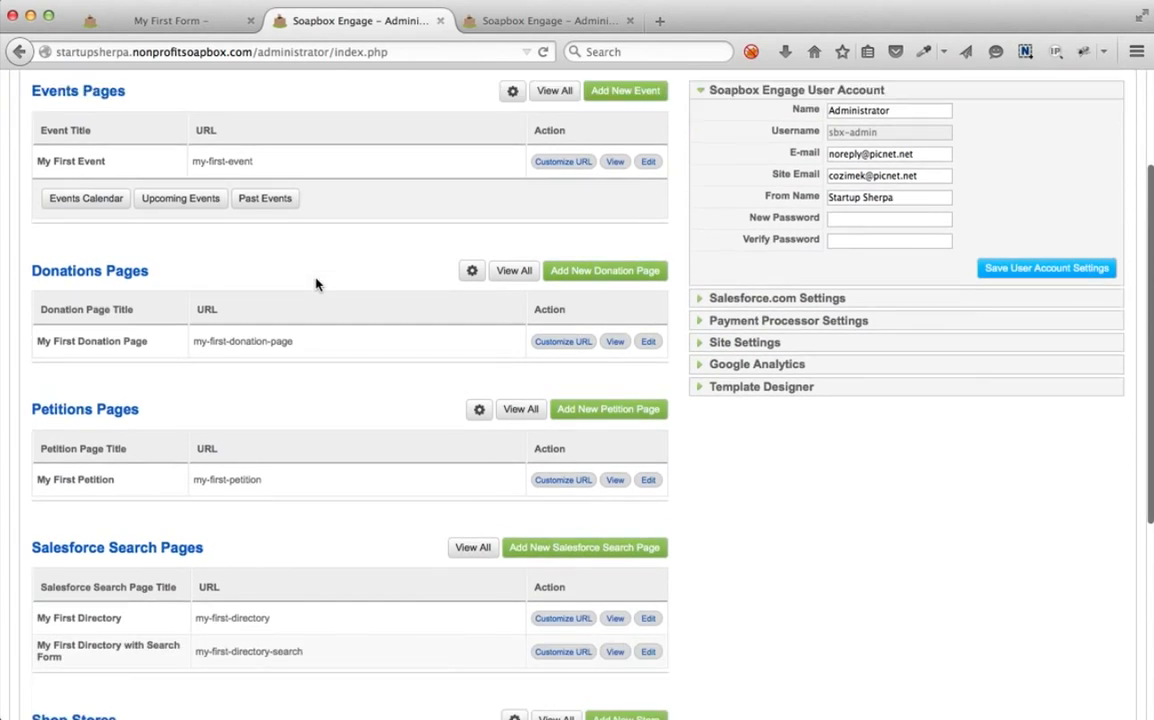
scroll(316, 285, "down", 2)
scroll(316, 285, "down", 5)
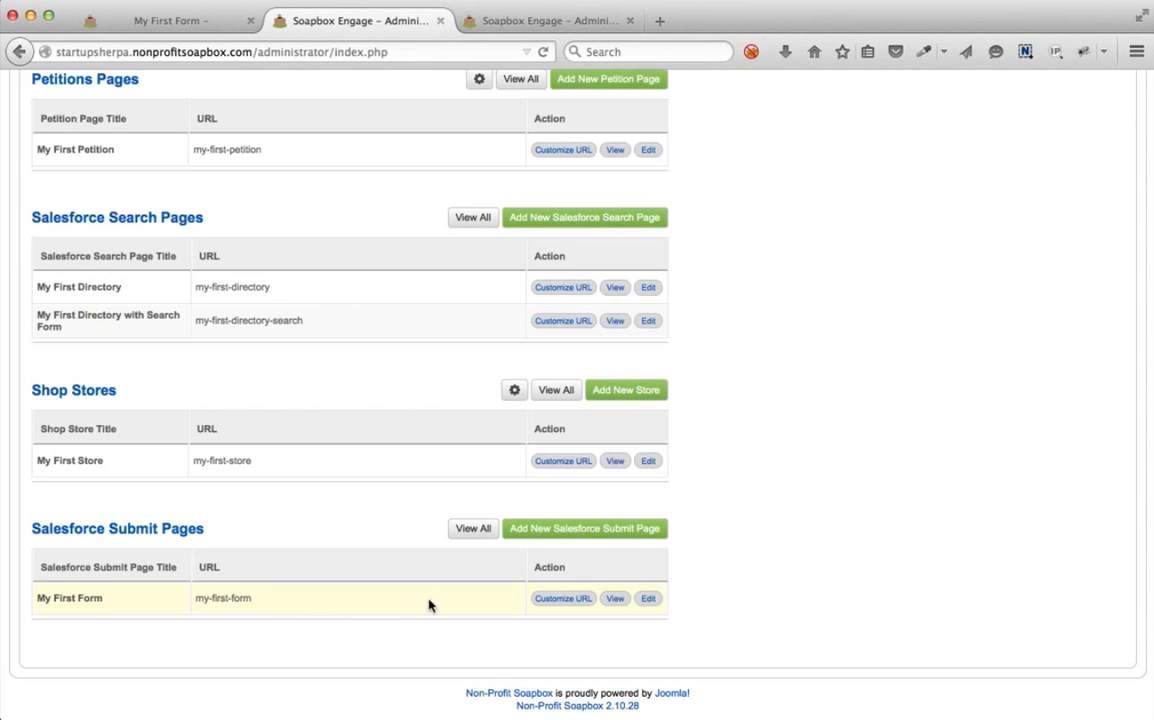
left_click(562, 600)
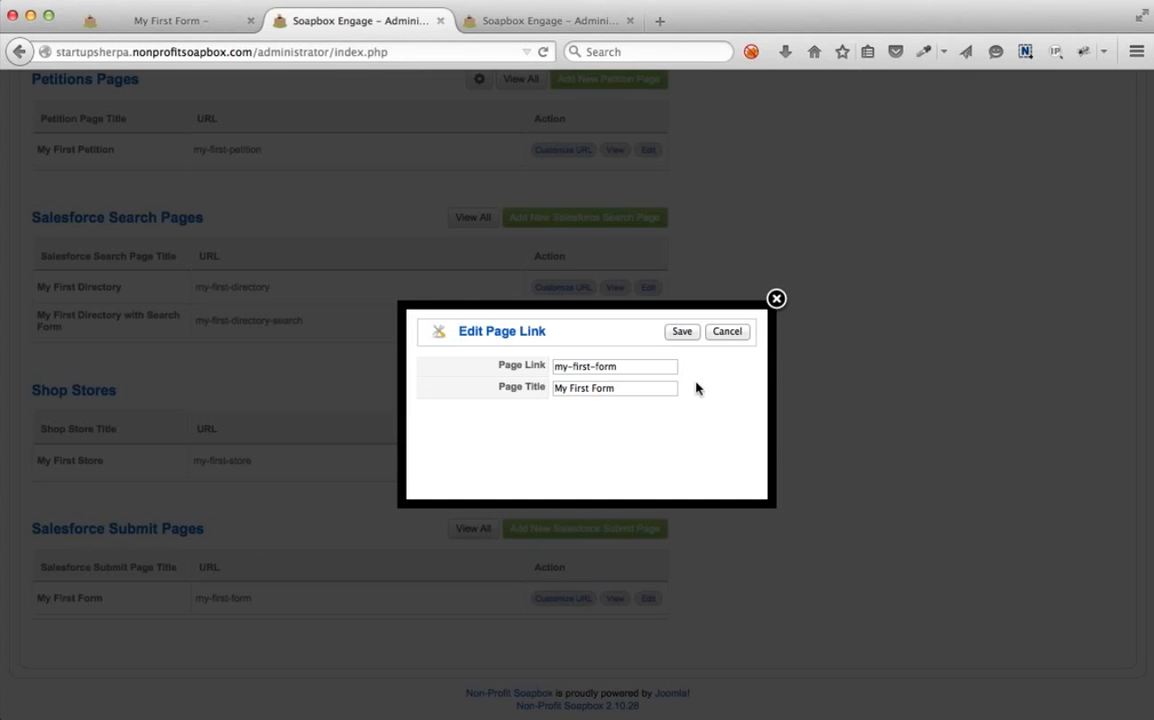
left_click(729, 333)
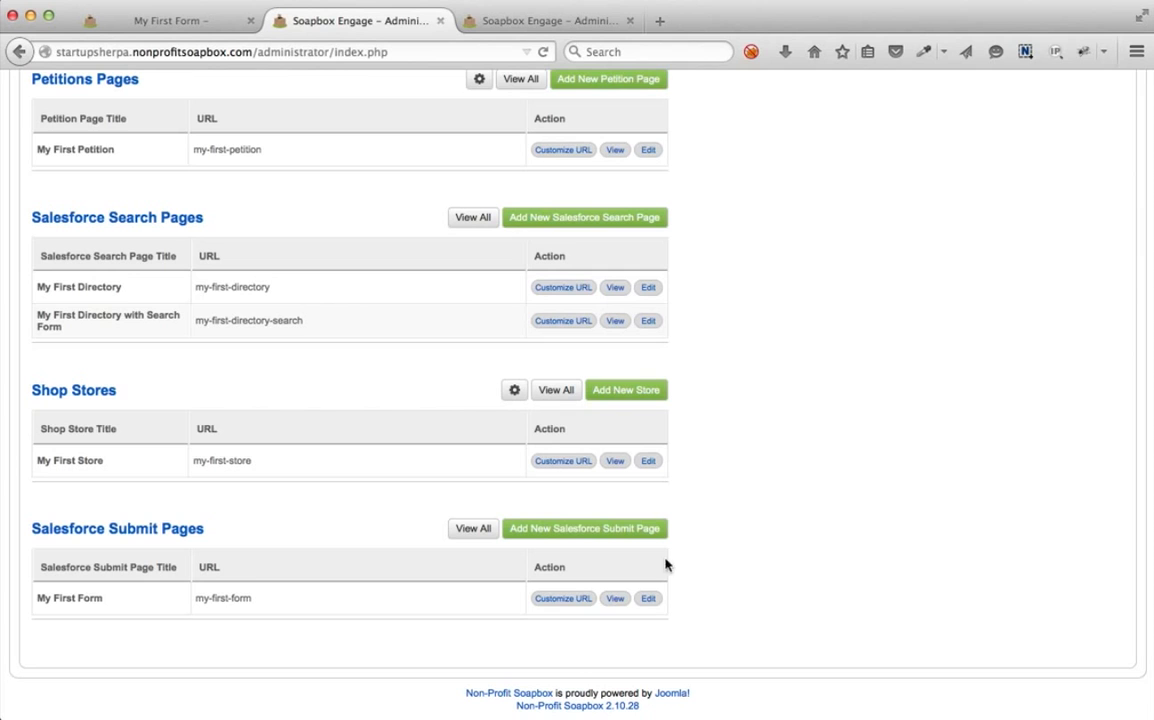
Open My First Form for editing and look over its form elements and its options.
left_click(648, 598)
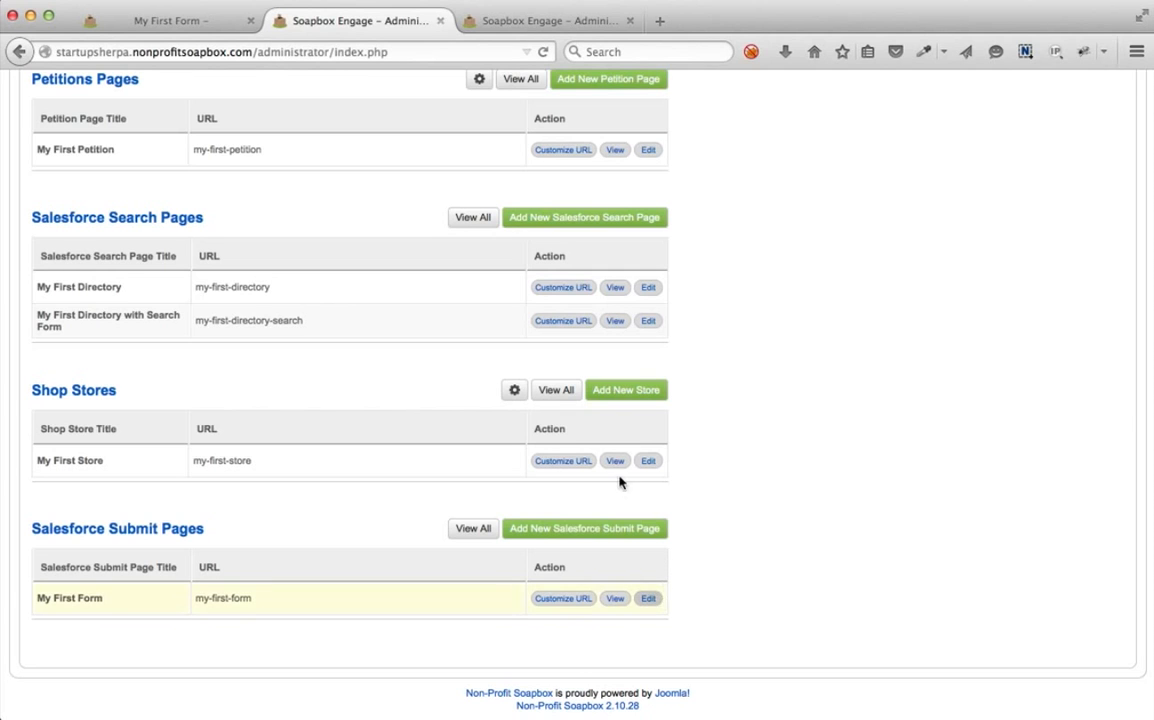
left_click(523, 18)
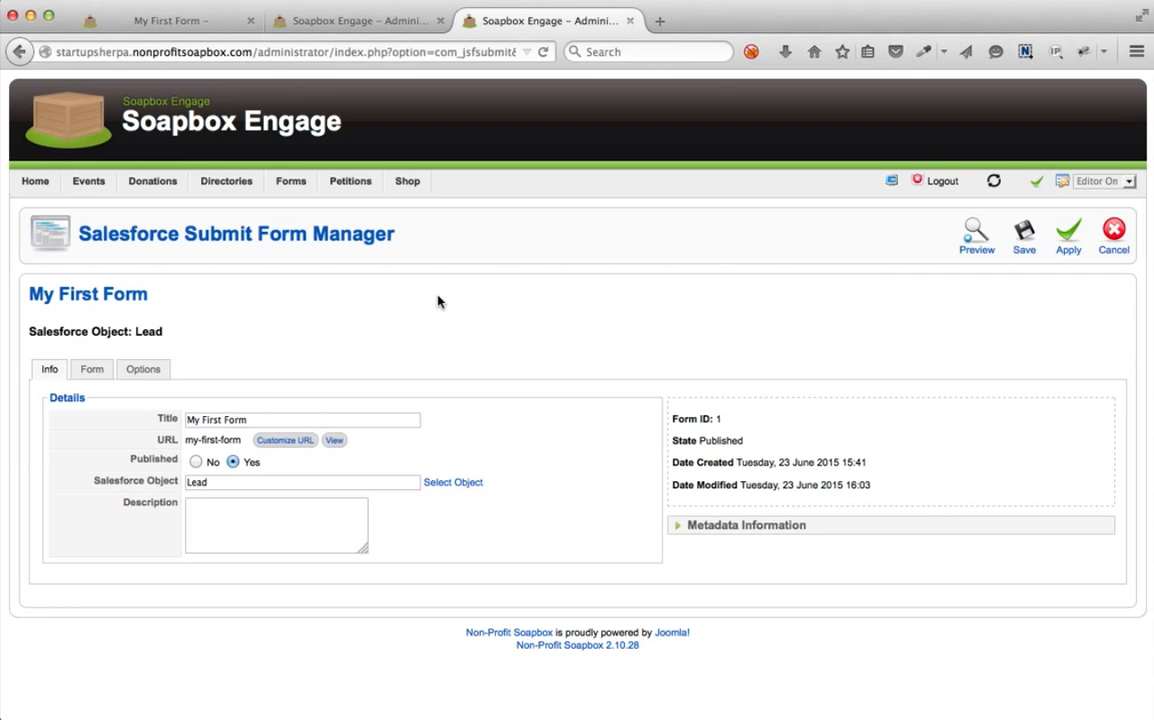
left_click(92, 372)
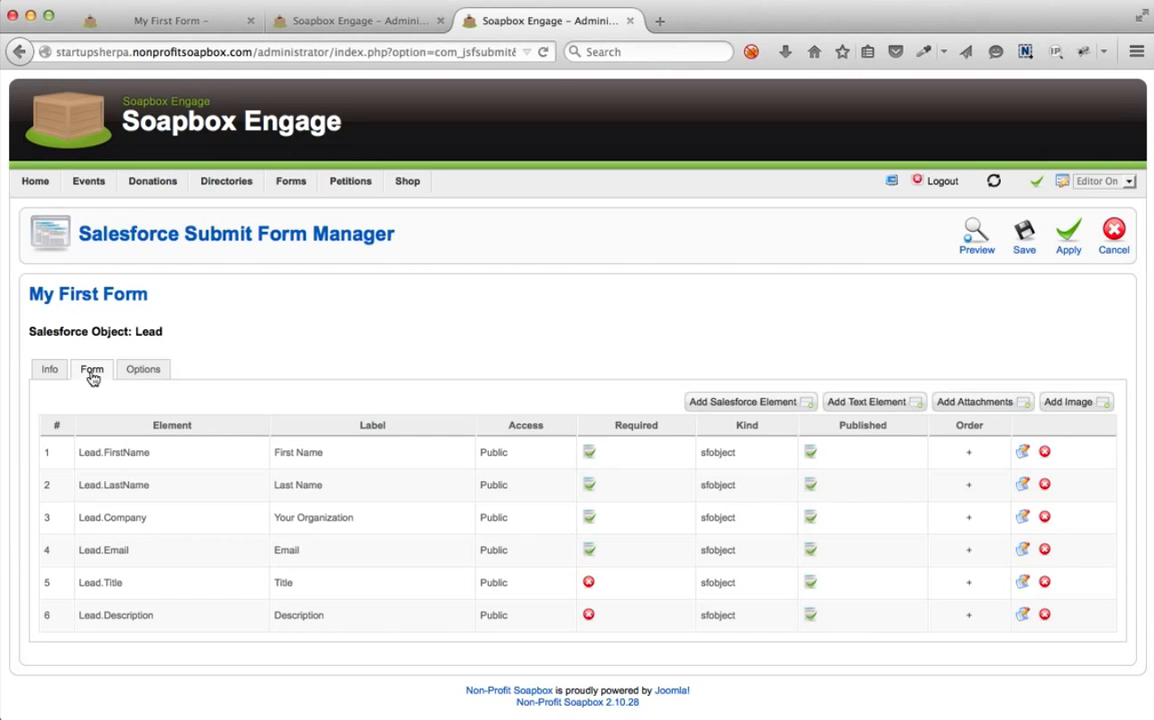
left_click(146, 371)
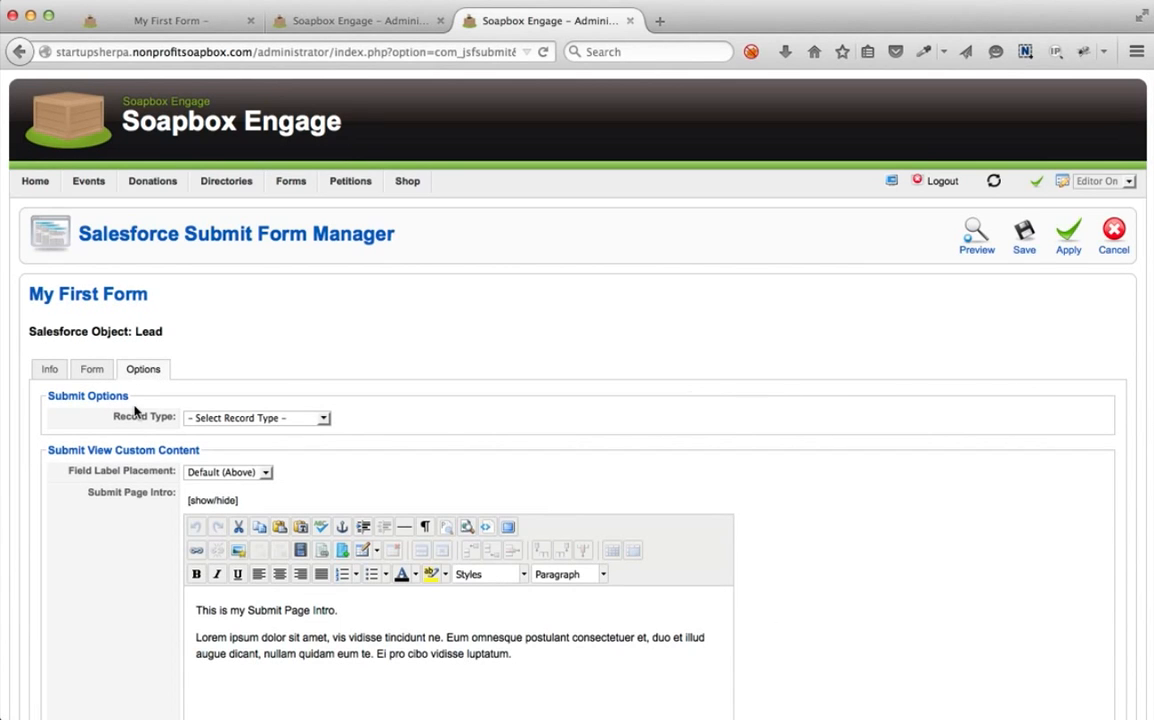
Look at the selectable Salesforce objects in the form's general details and leave the choice unchanged.
left_click(50, 372)
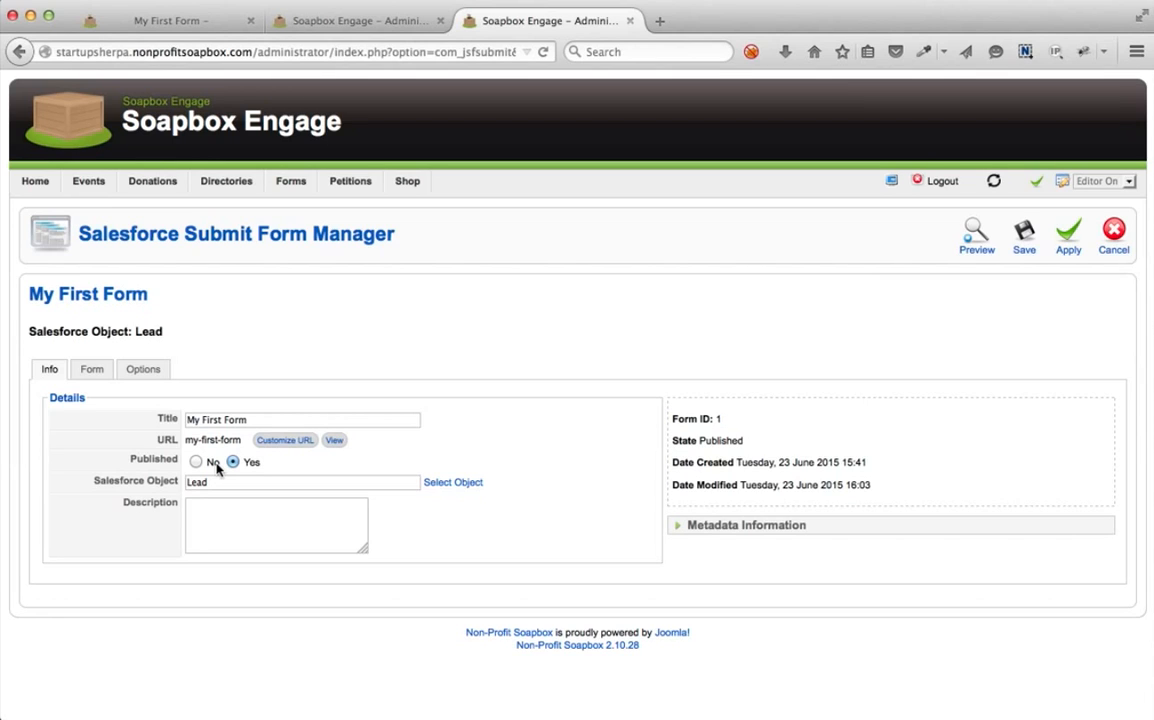
left_click(456, 485)
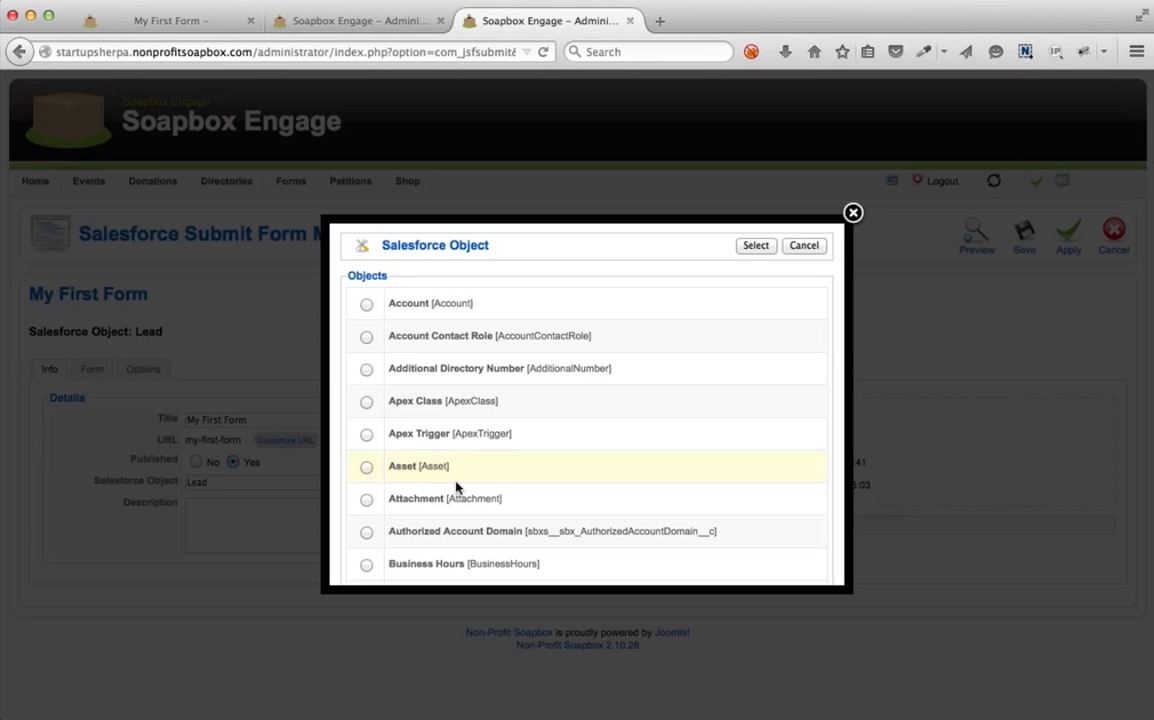
left_click(804, 246)
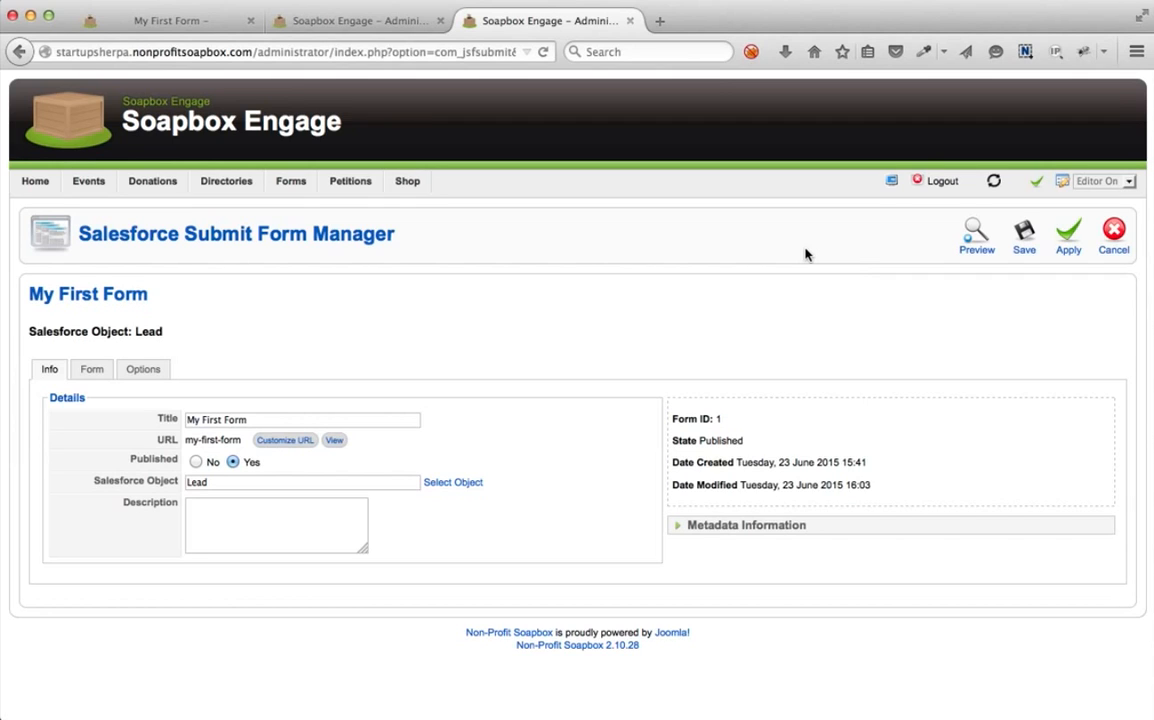
Start a new Salesforce element on the form, based on the City field.
left_click(91, 369)
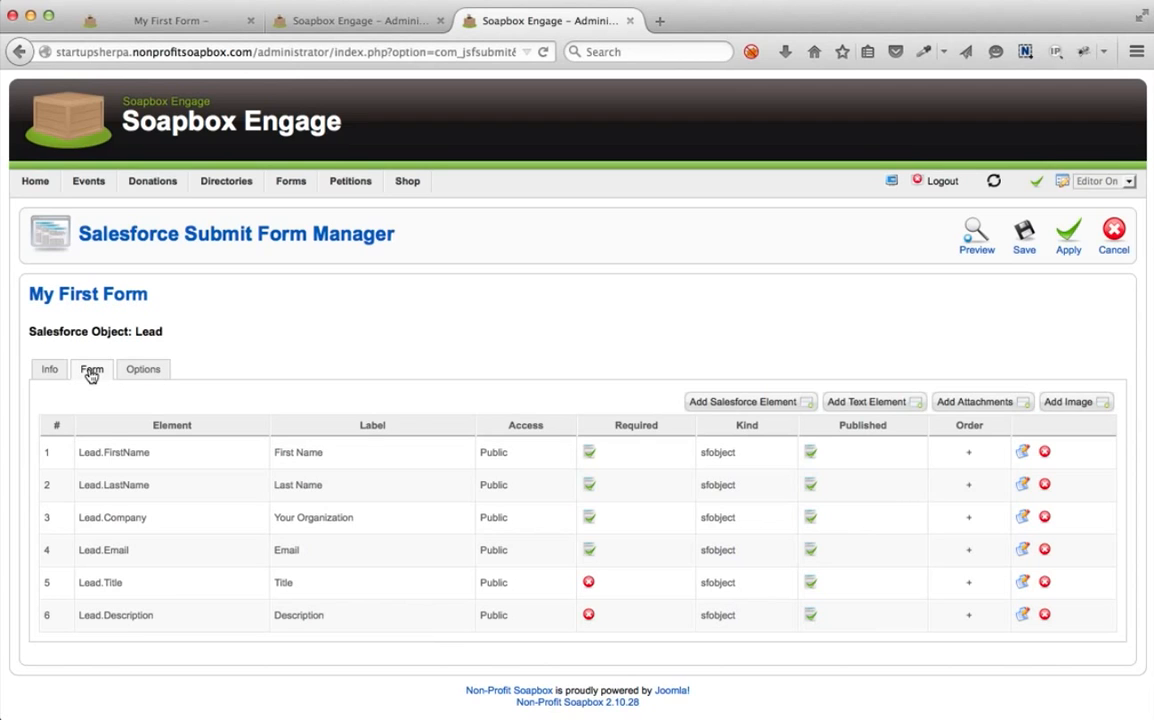
left_click(729, 408)
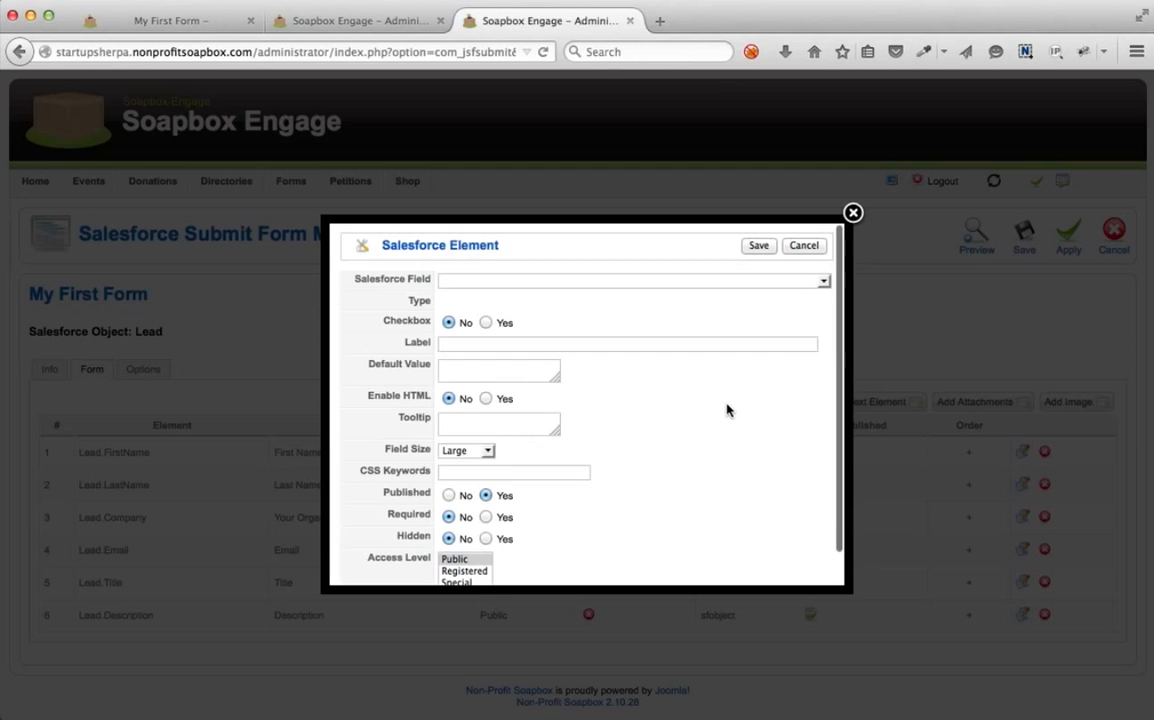
left_click(578, 286)
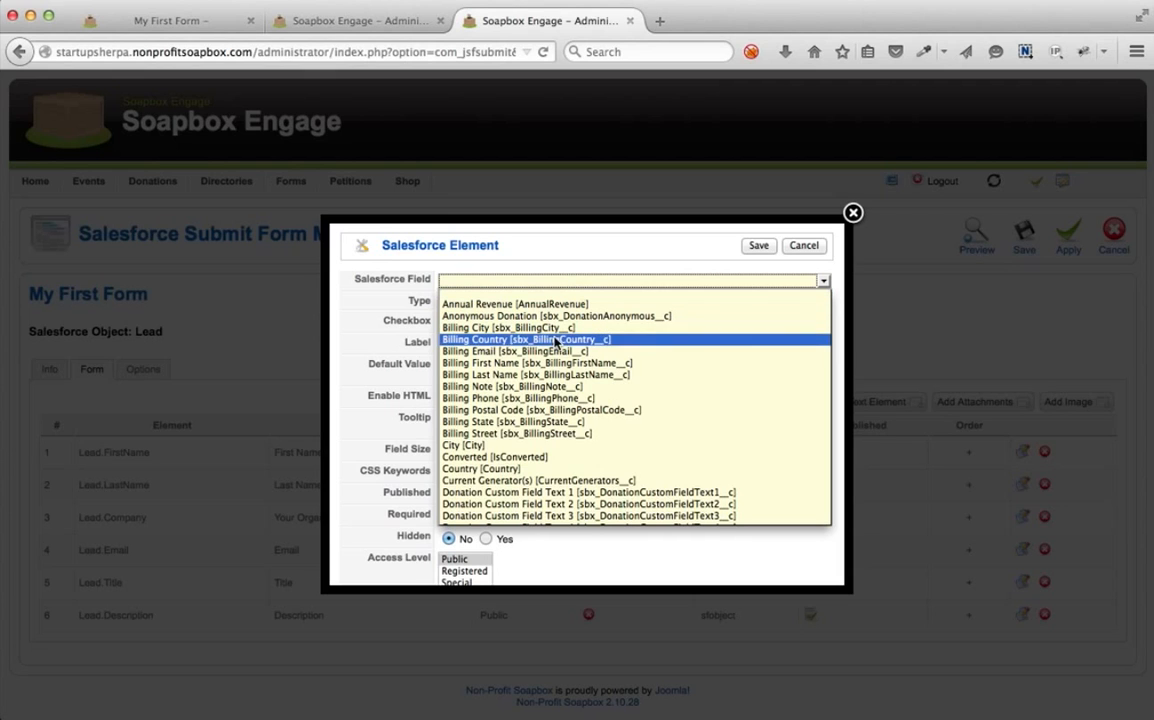
left_click(488, 450)
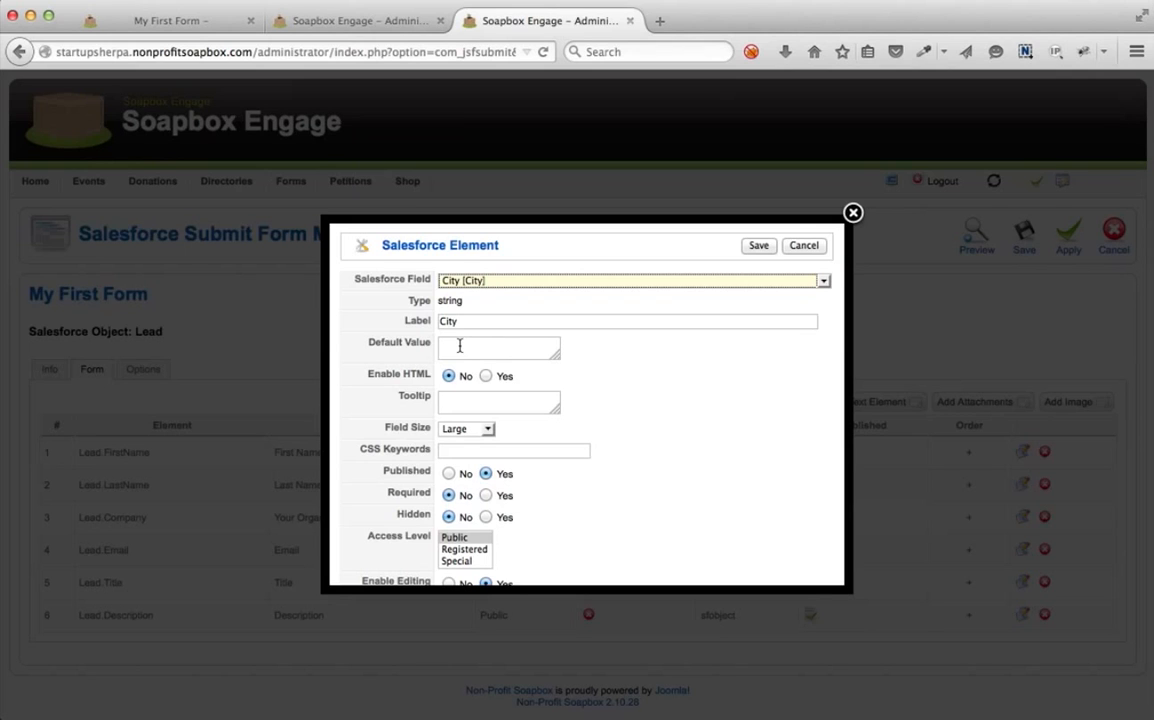
Examine the field size choices for the City element and look at the field layout on the live form.
mouse_move(425, 380)
mouse_move(427, 402)
left_click(479, 430)
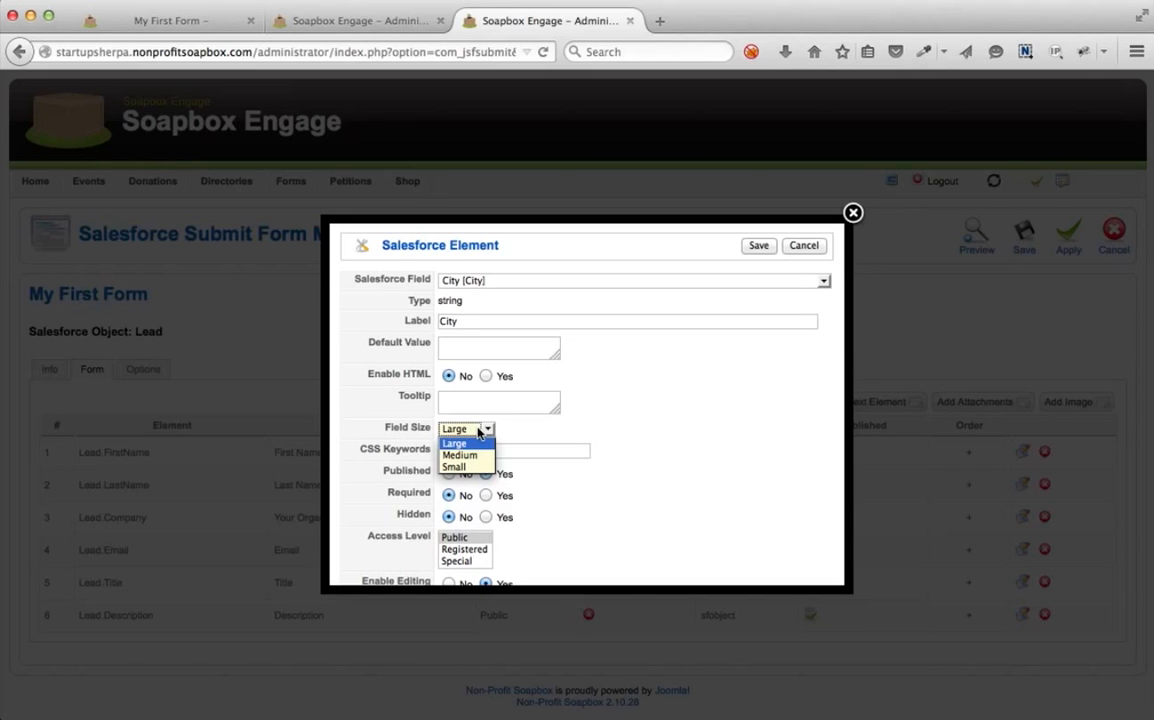
left_click(672, 446)
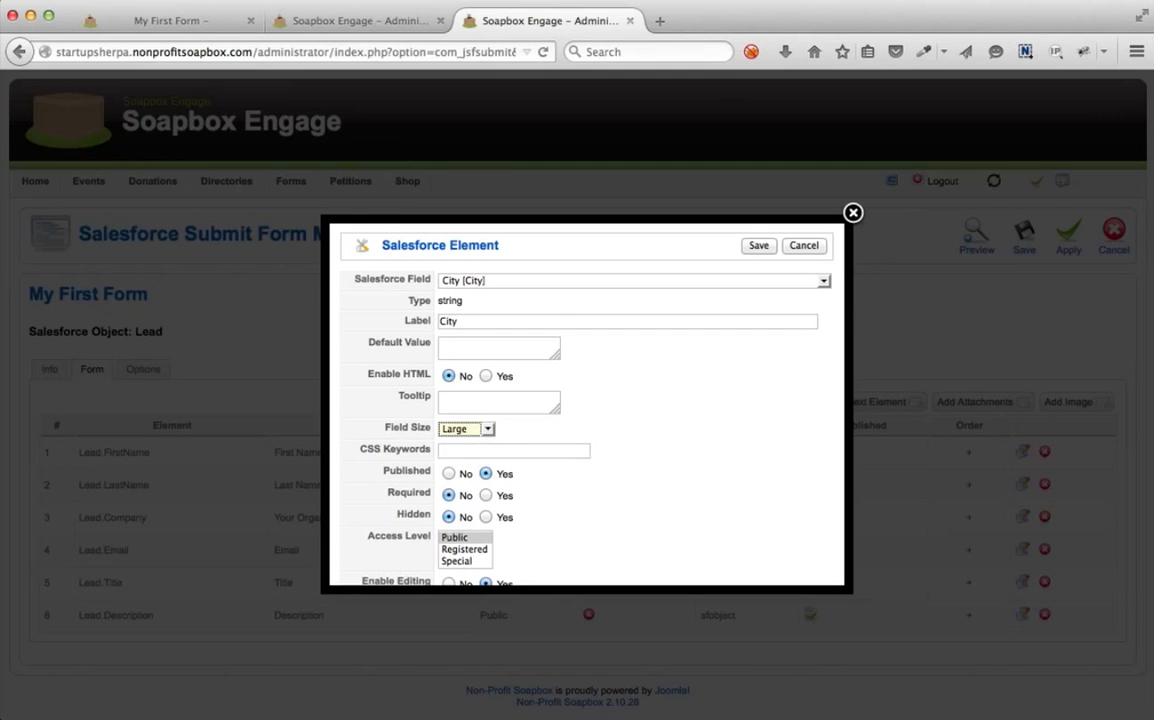
left_click(142, 20)
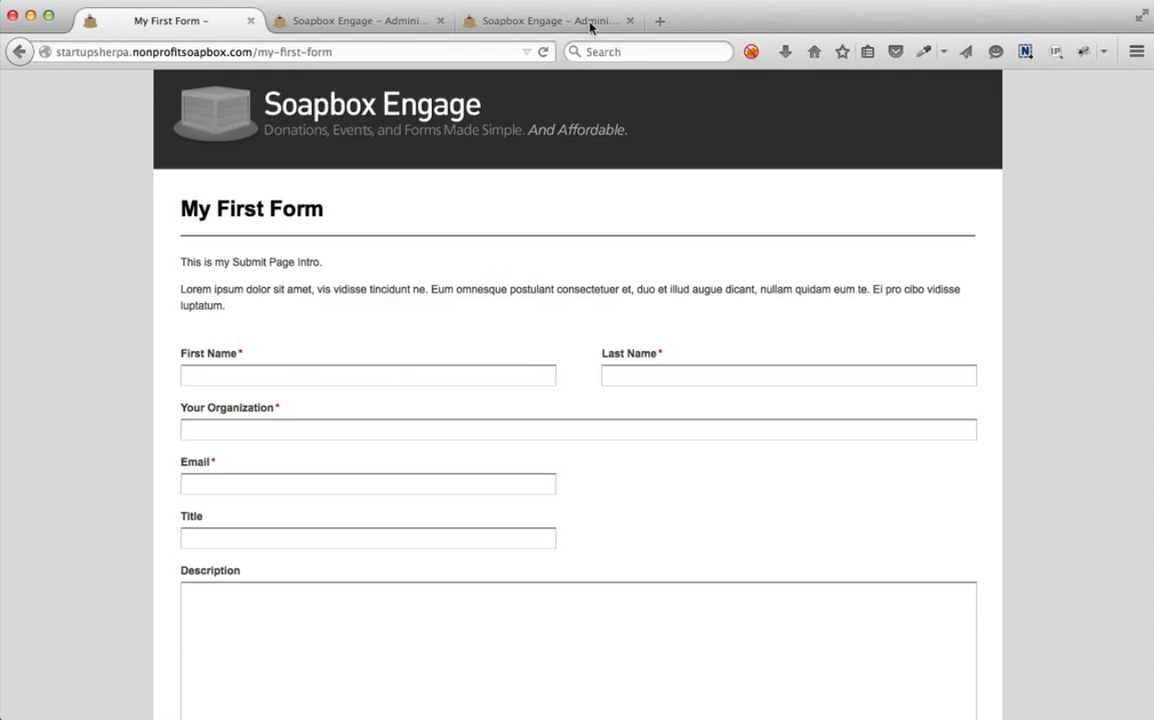
left_click(546, 21)
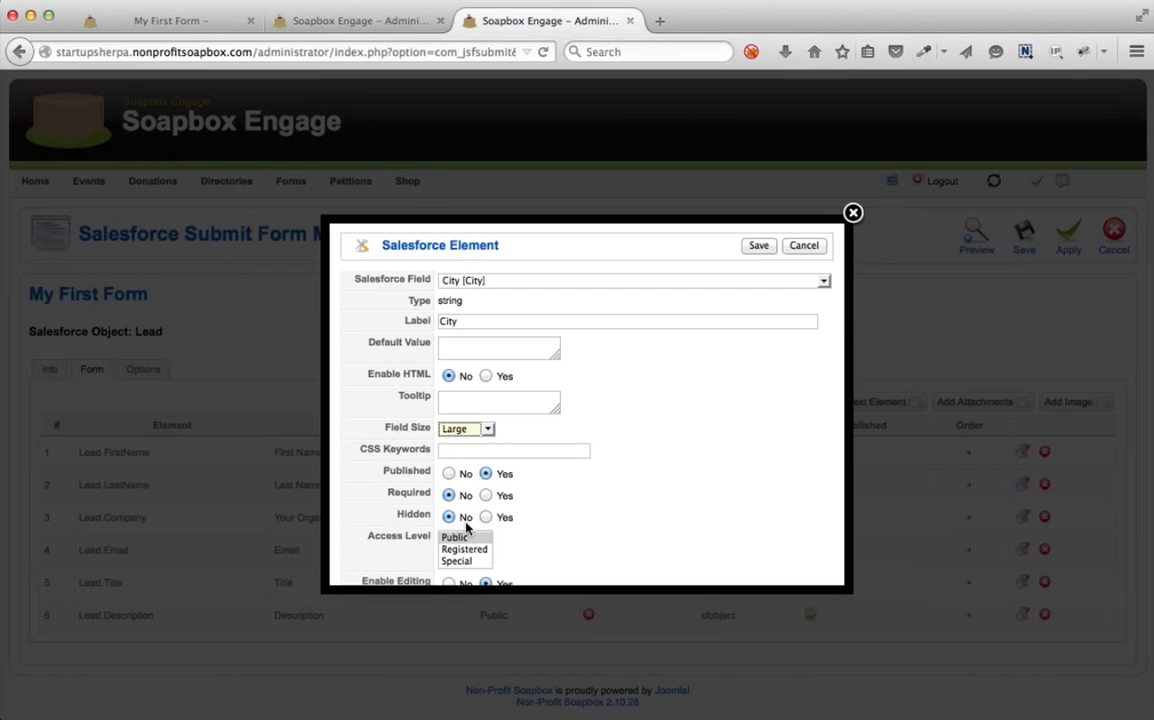
Review the City element's remaining settings down to Enable Editing and discard the element.
scroll(680, 550, "down", 1)
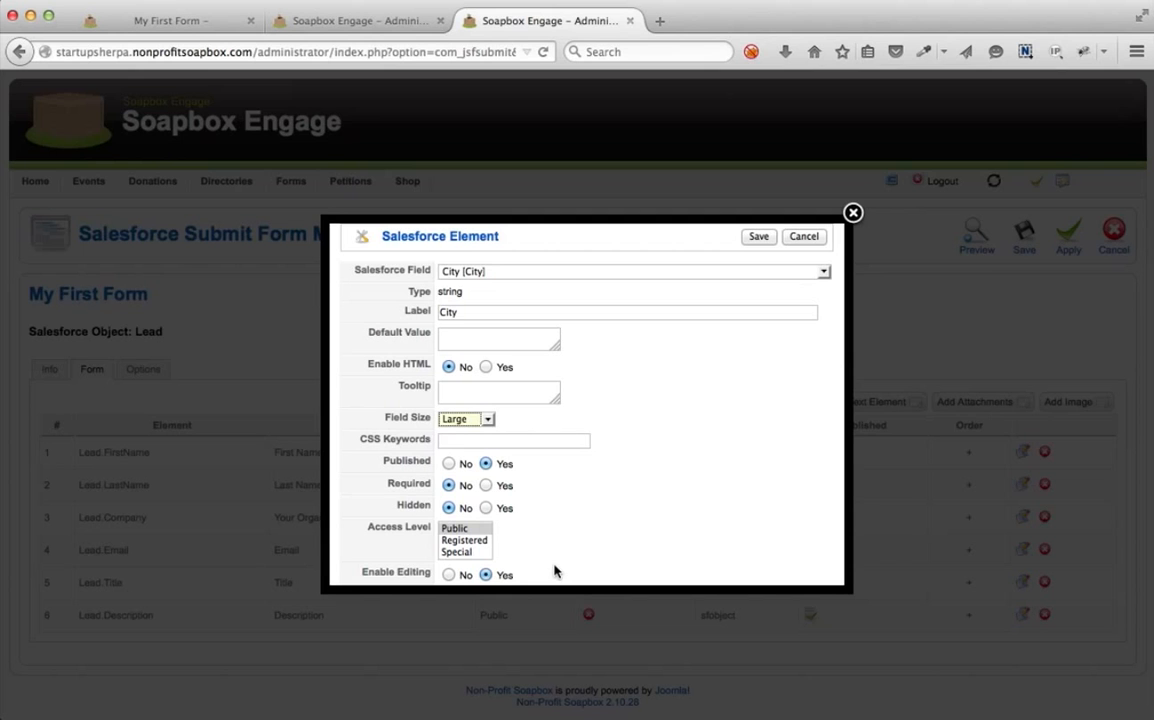
scroll(568, 482, "up", 1)
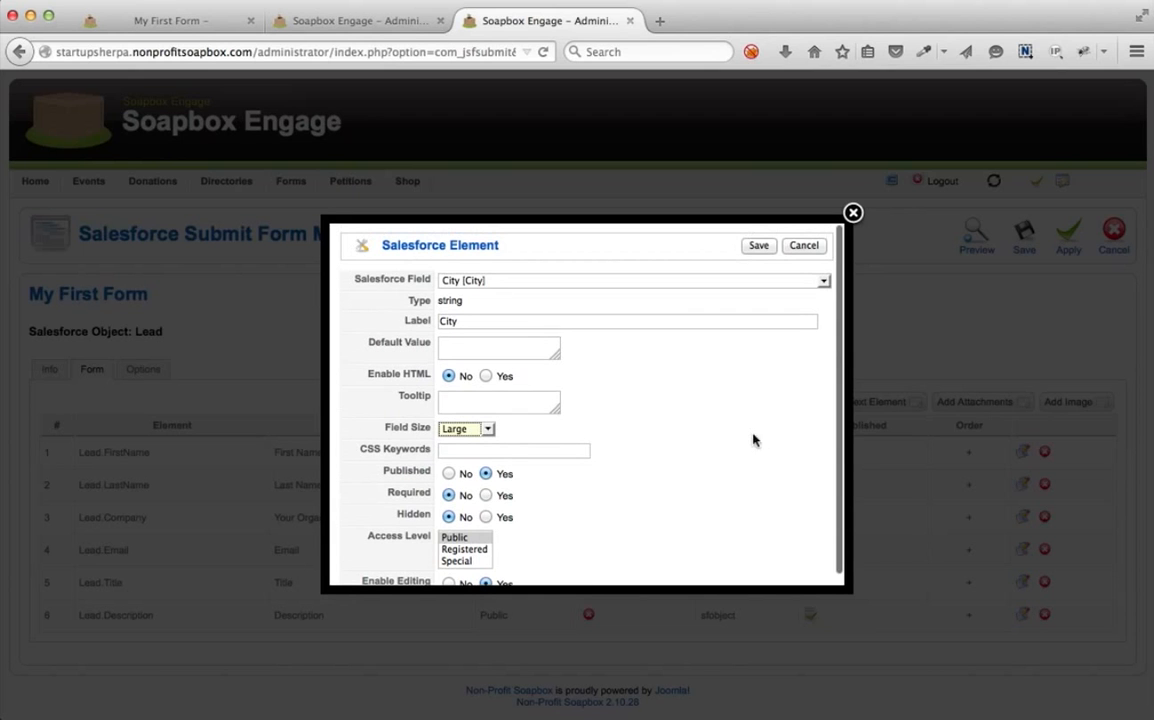
left_click(804, 247)
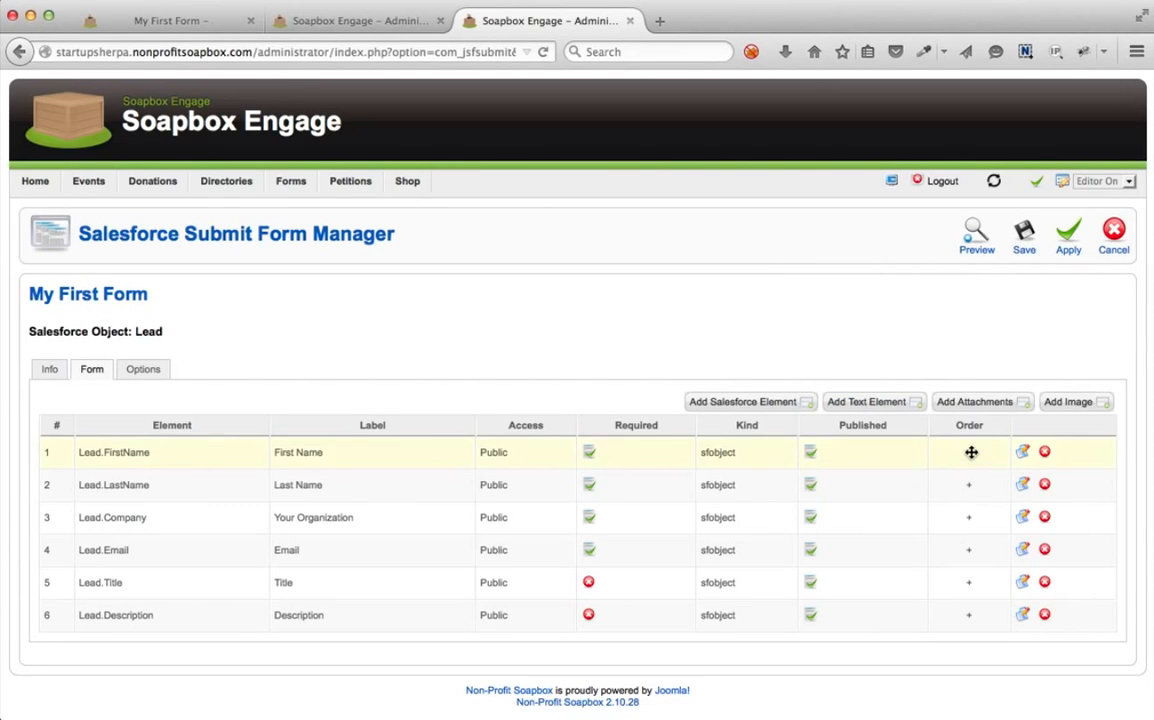
Examine the First Name element's reorder handle and its settings, closing them without saving.
mouse_move(974, 456)
left_mouse_down()
mouse_move(973, 573)
mouse_move(971, 447)
left_mouse_up()
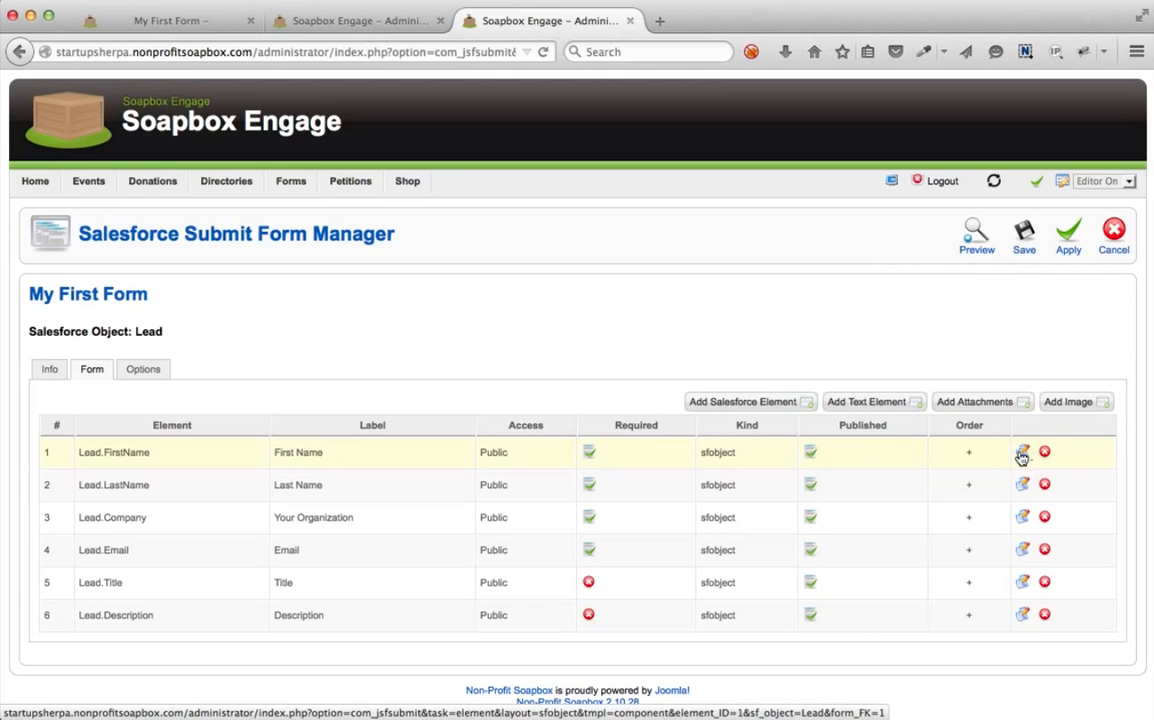
left_click(1021, 455)
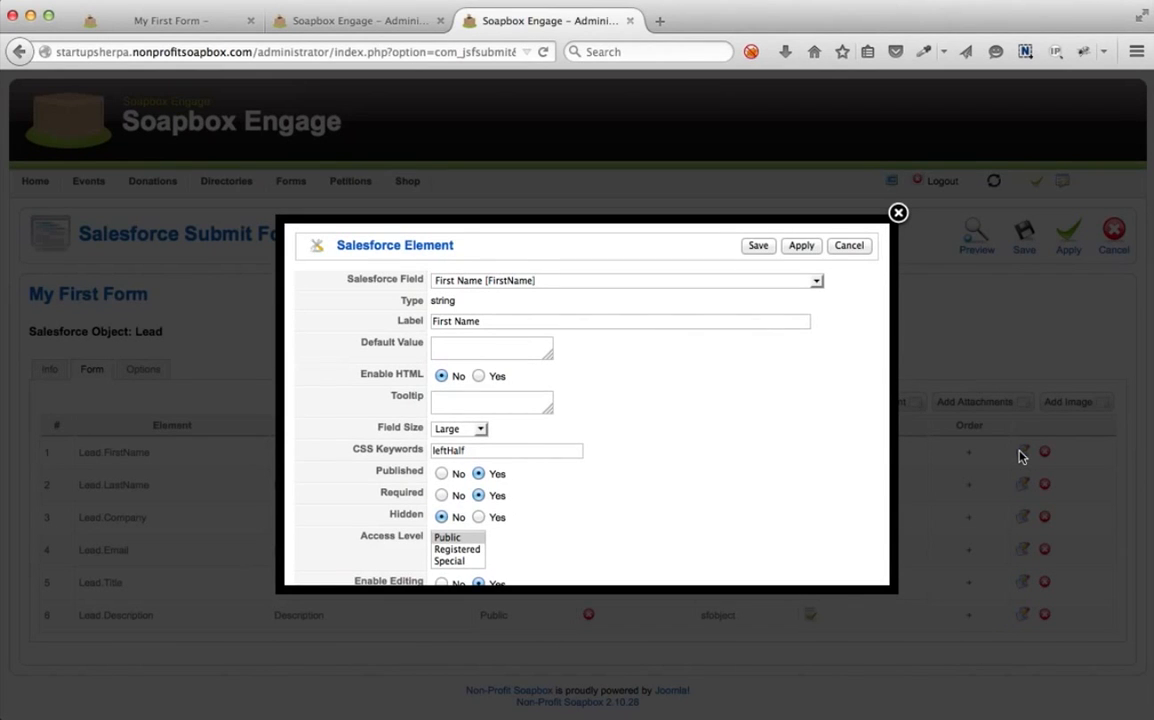
left_click(851, 247)
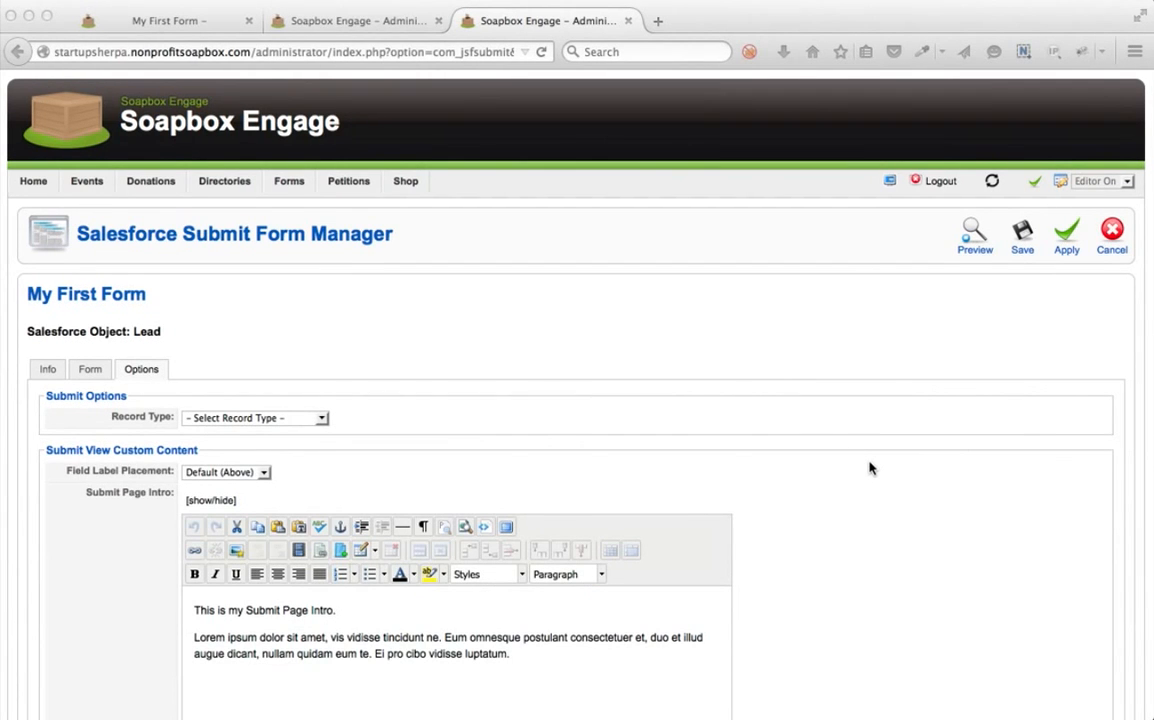
View the available record types in the form's submit options without choosing one.
scroll(869, 468, "down", 3)
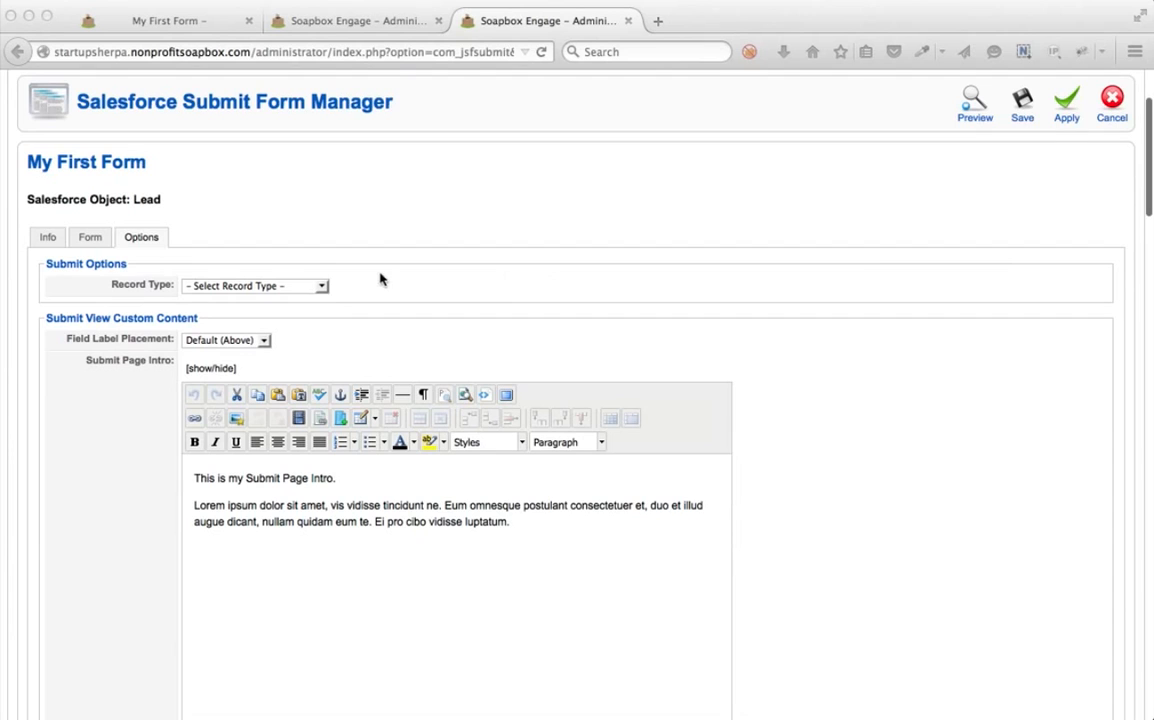
left_click(307, 290)
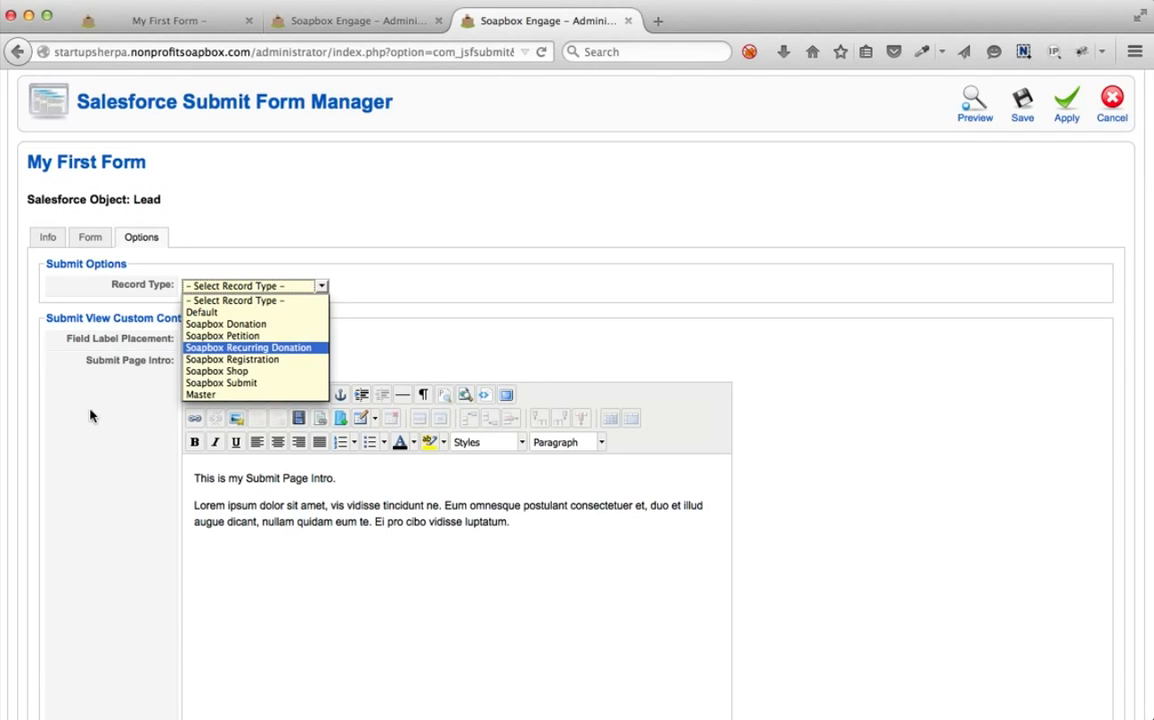
left_click(123, 408)
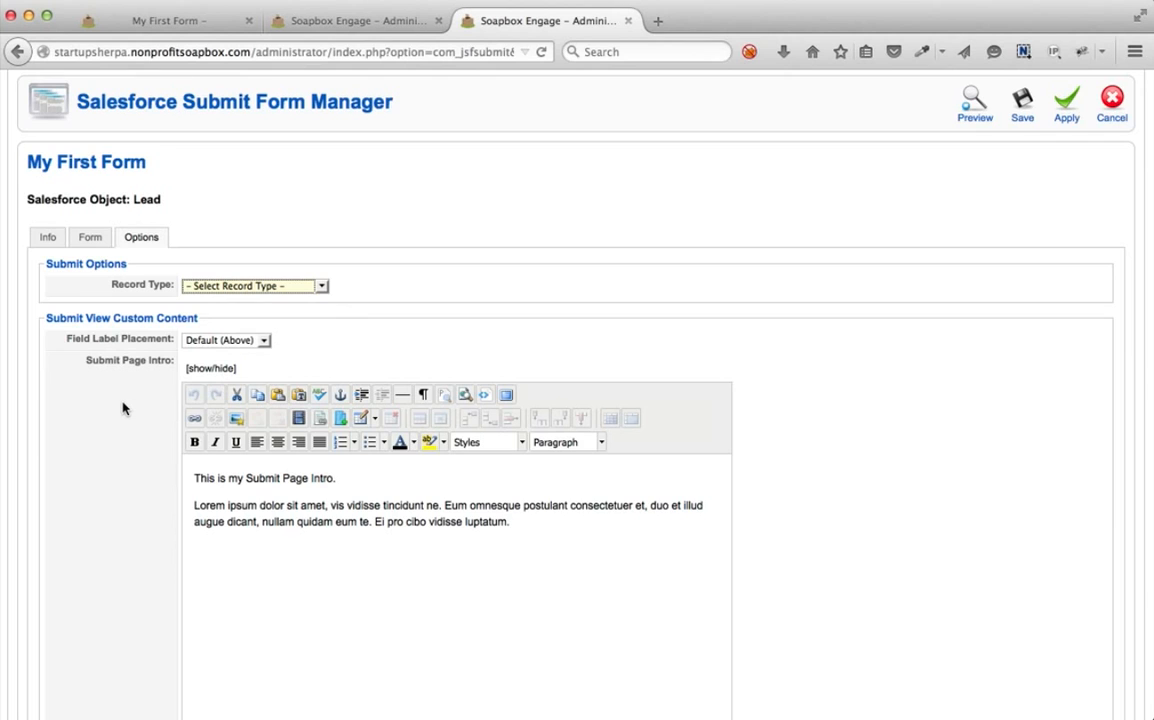
View the field label placement choices for the submit page, keeping Default (Above).
scroll(123, 408, "down", 3)
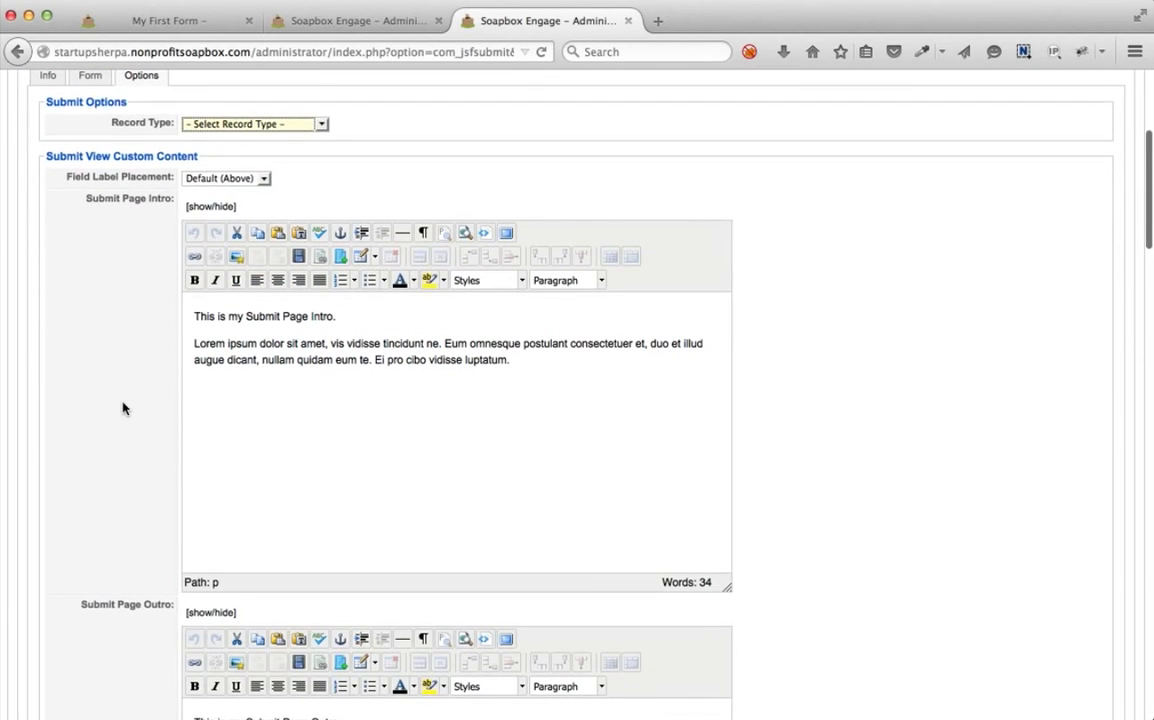
left_click(262, 179)
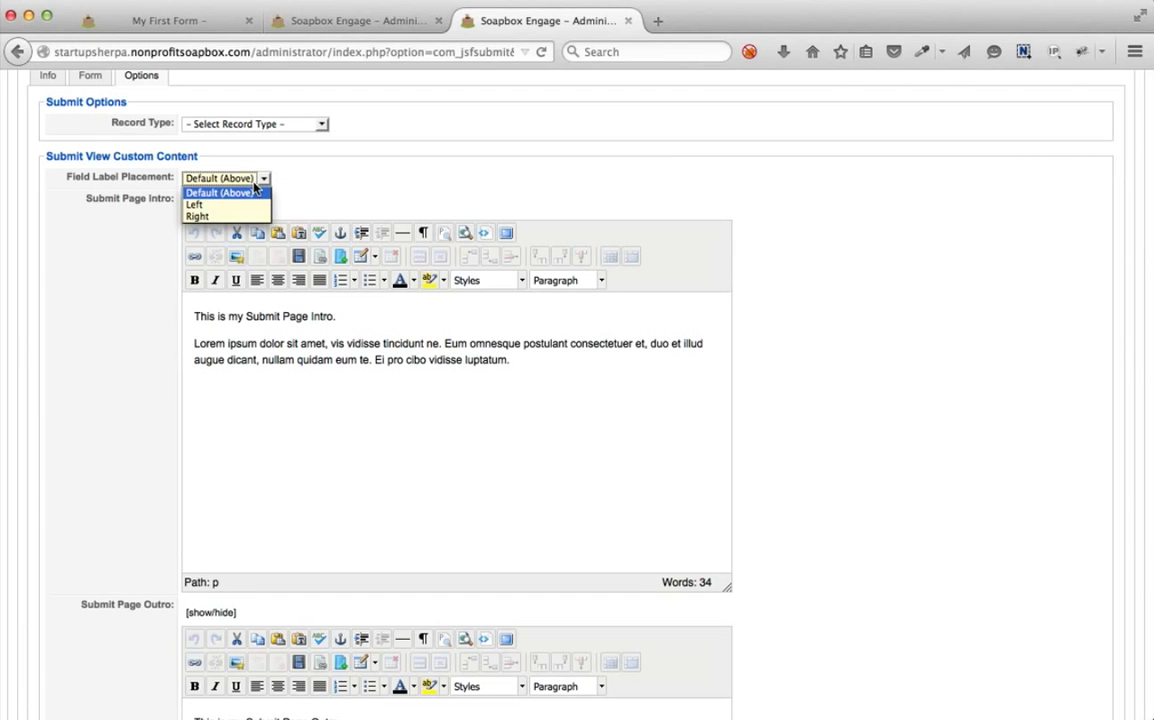
left_click(125, 310)
Review the submit page intro and outro, submit button text, honeypot and submission message settings.
scroll(126, 312, "down", 2)
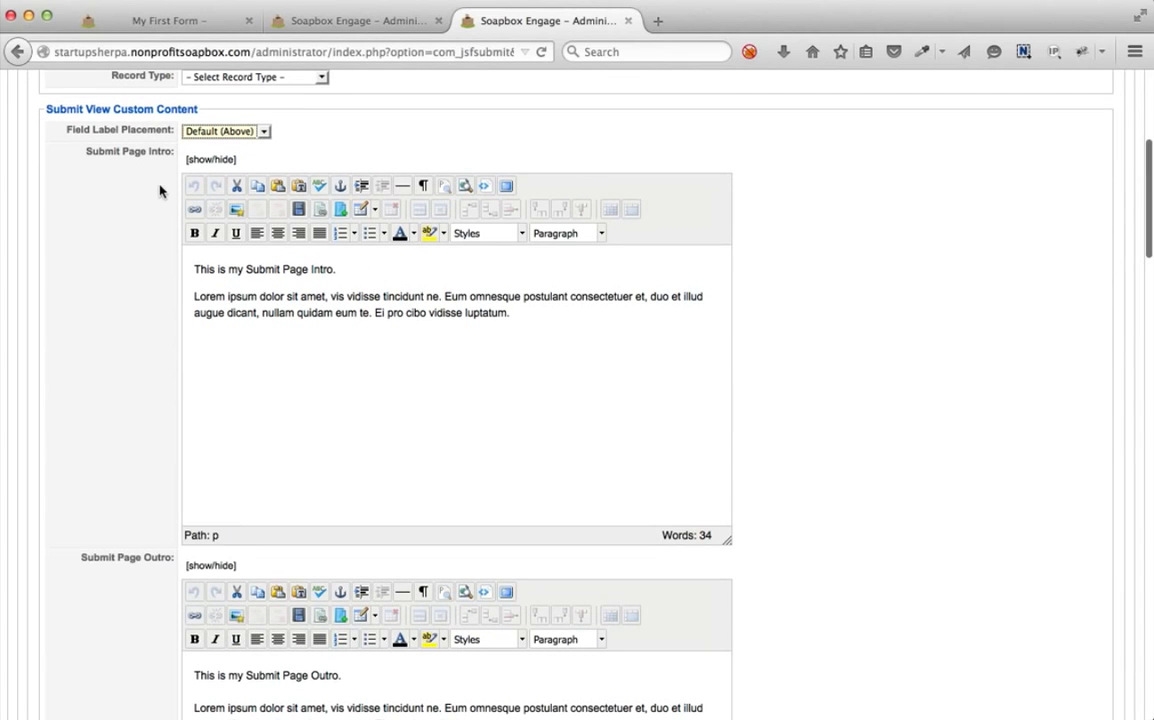
scroll(108, 332, "down", 4)
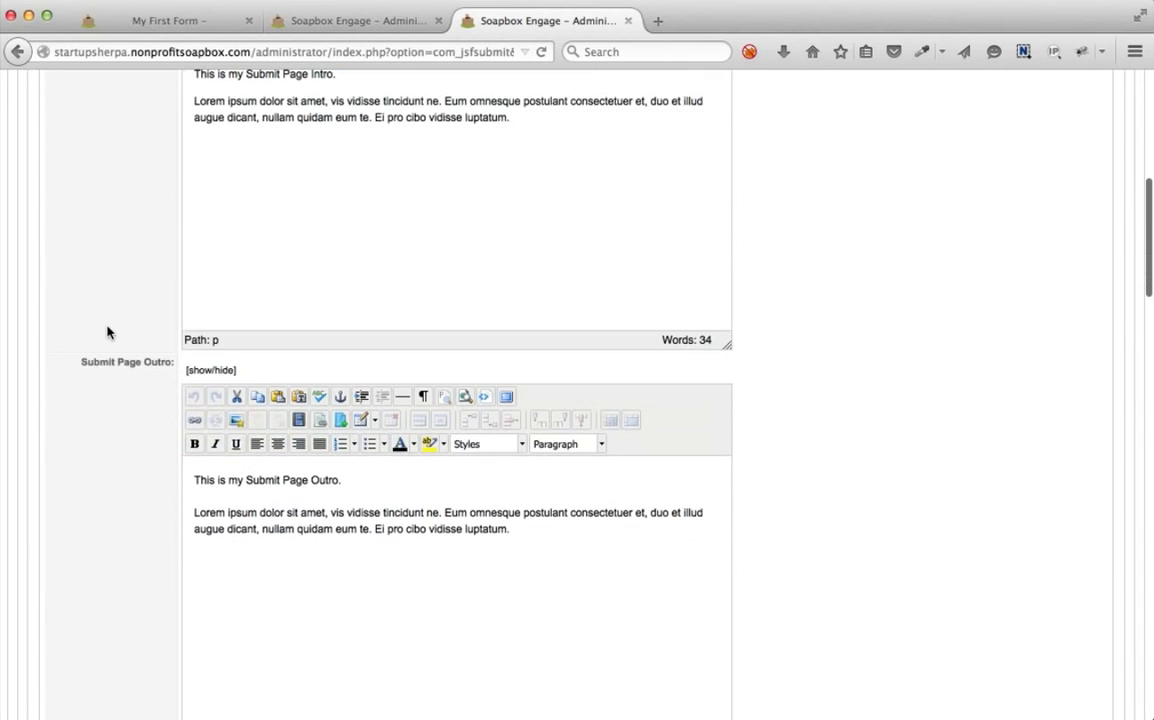
scroll(108, 332, "down", 7)
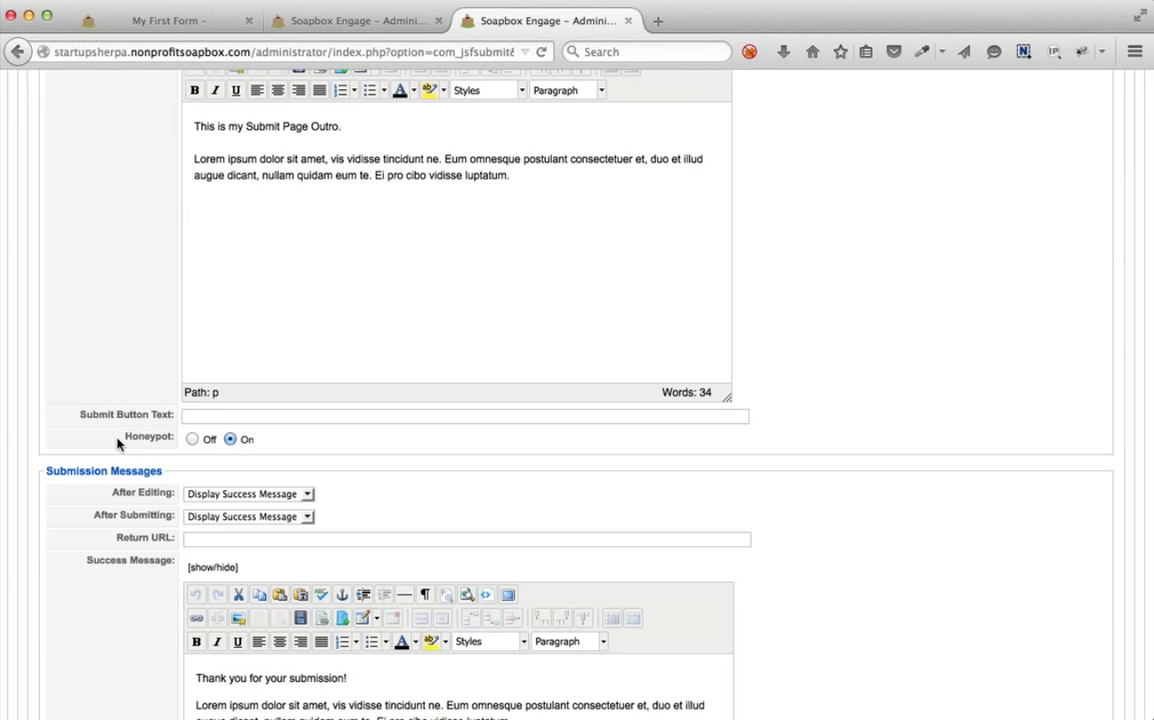
scroll(117, 443, "down", 5)
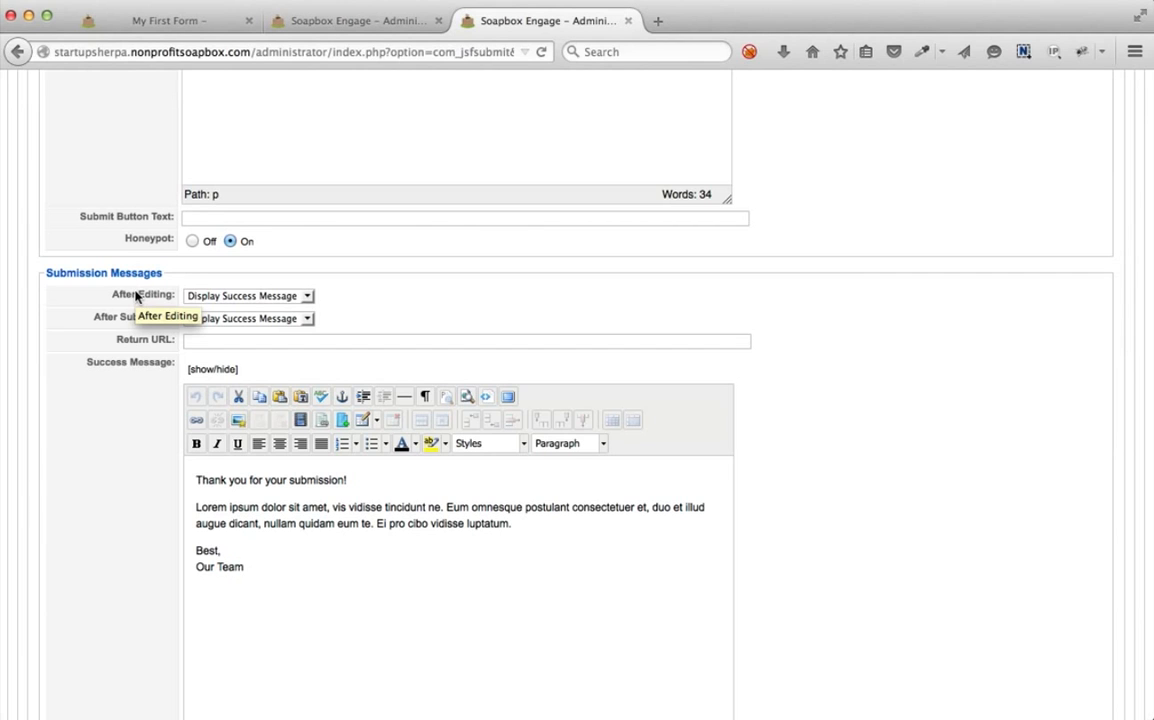
View the After Submitting choices, keeping Display Success Message, and place the cursor in the Return URL field.
scroll(85, 350, "down", 2)
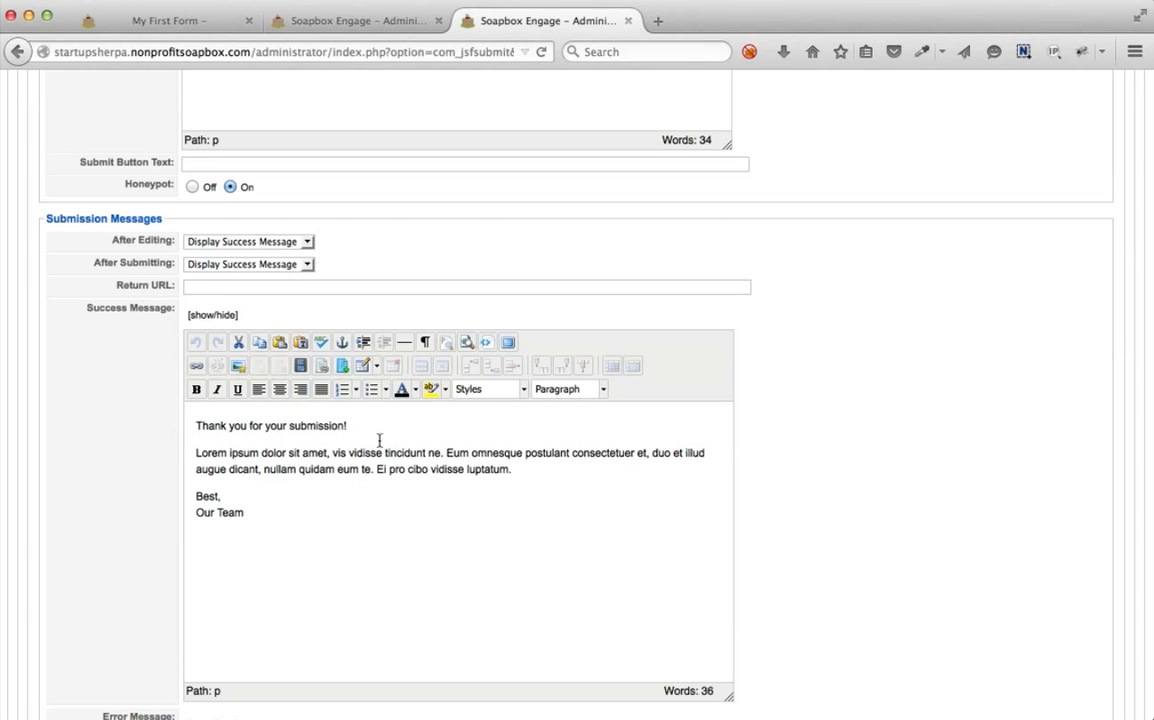
left_click(248, 264)
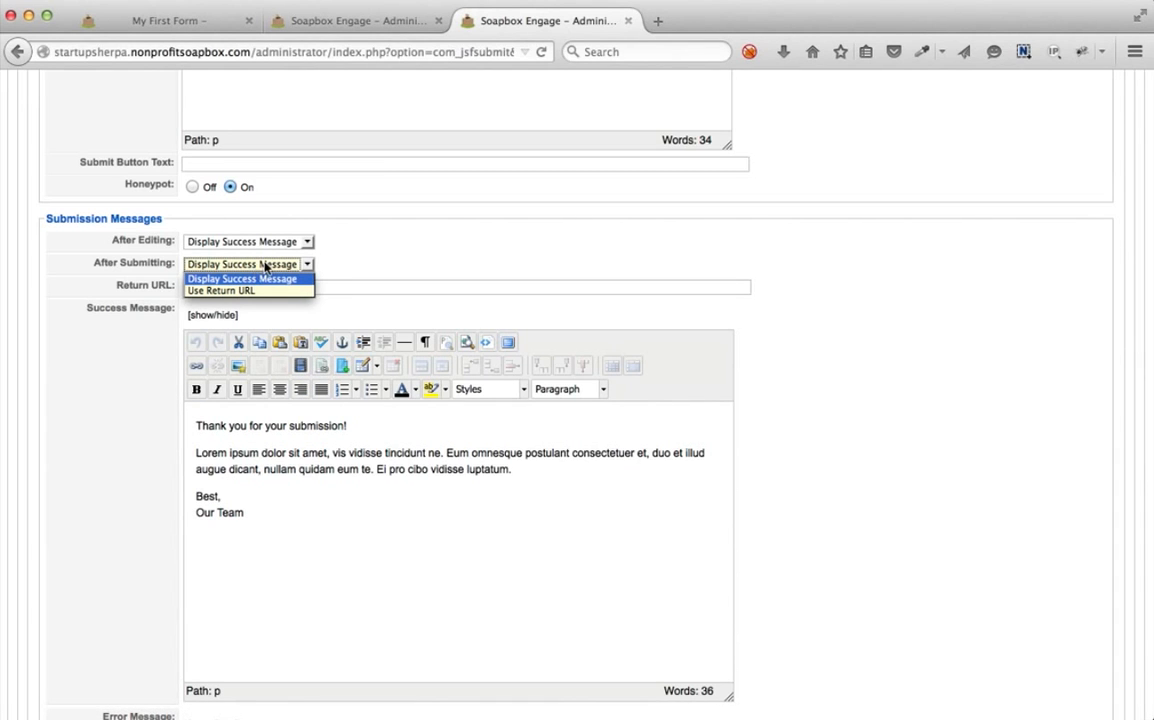
left_click(265, 278)
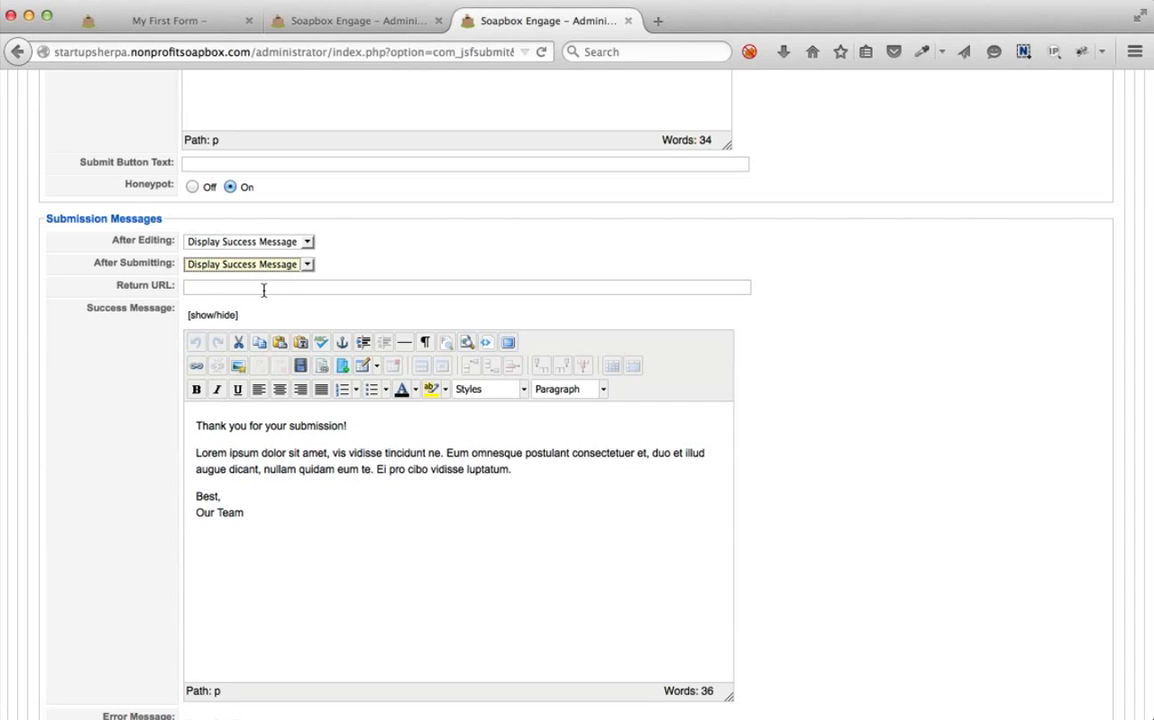
left_click(264, 290)
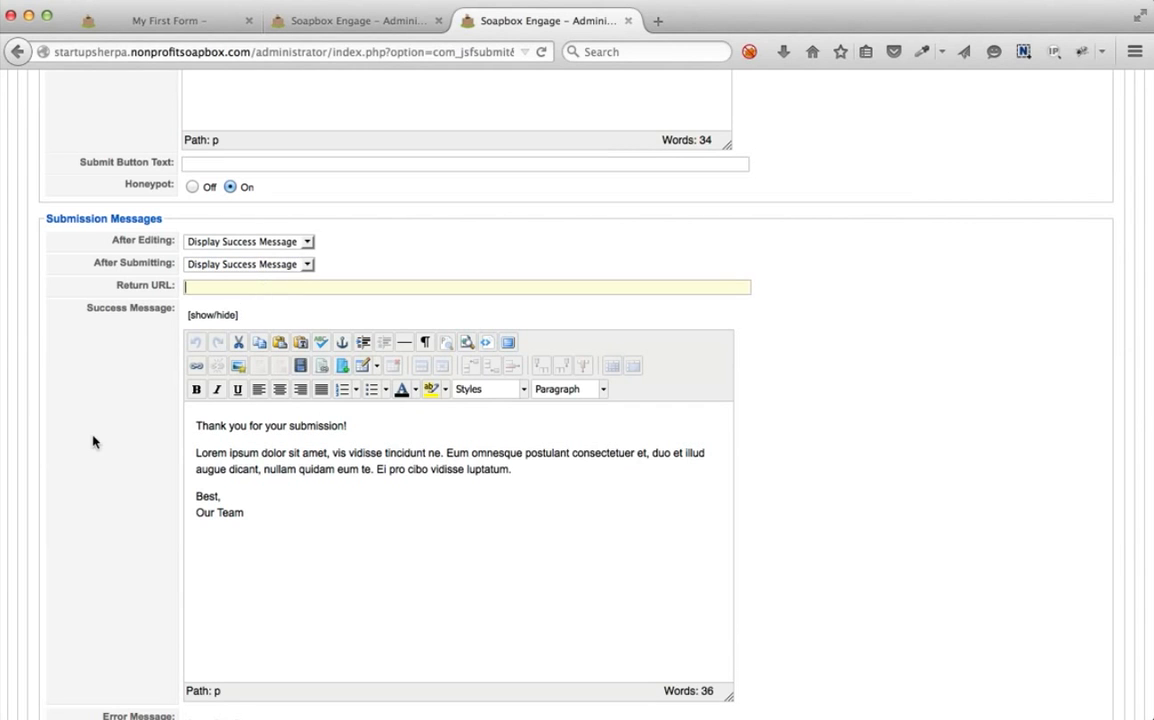
Review the success and error messages, plus the admin email settings for site admins and additional addresses.
scroll(93, 442, "down", 1)
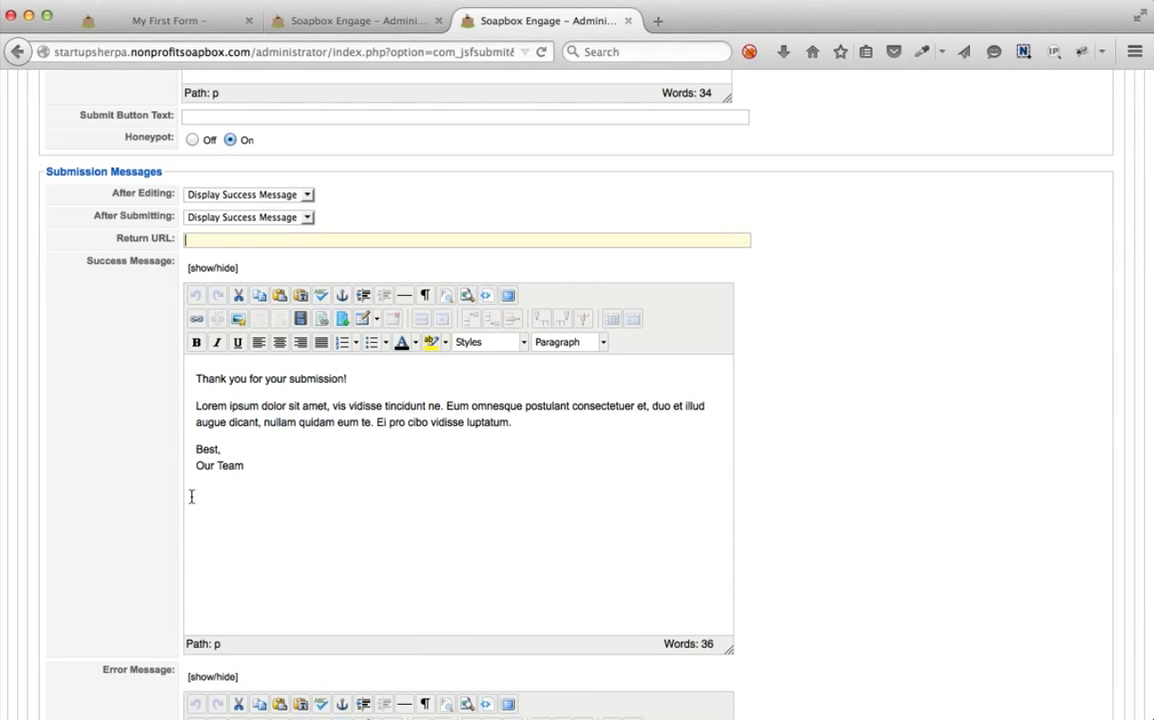
scroll(106, 548, "down", 5)
scroll(106, 548, "down", 6)
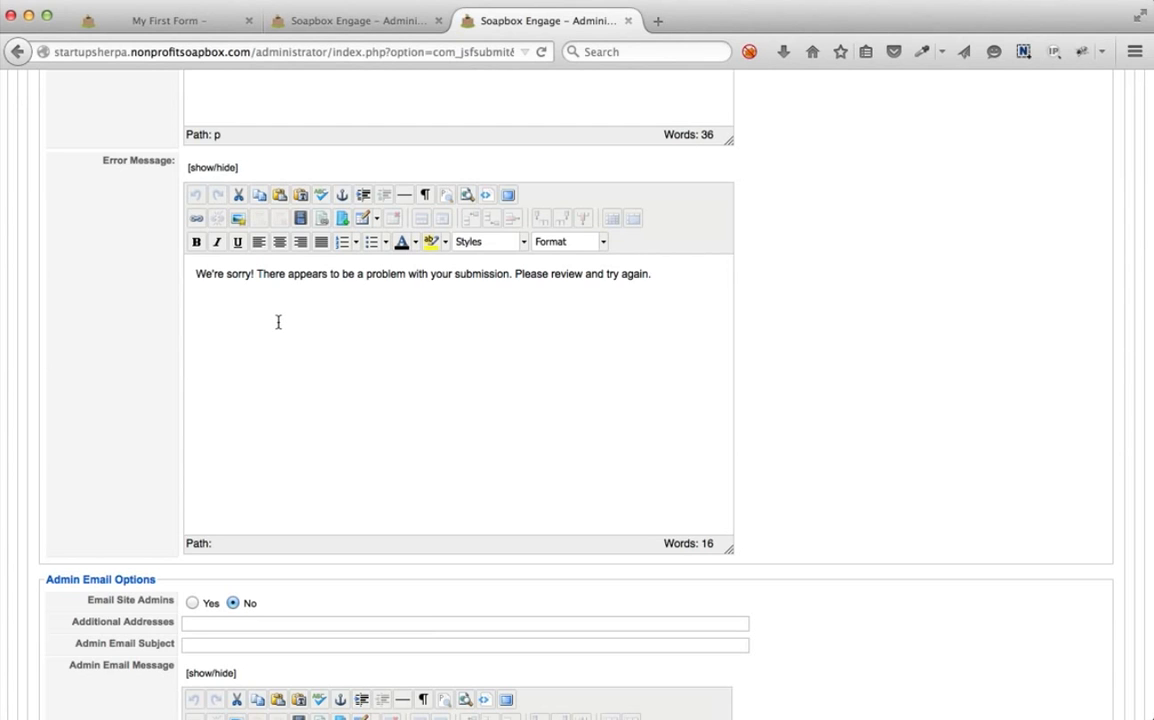
scroll(89, 438, "down", 8)
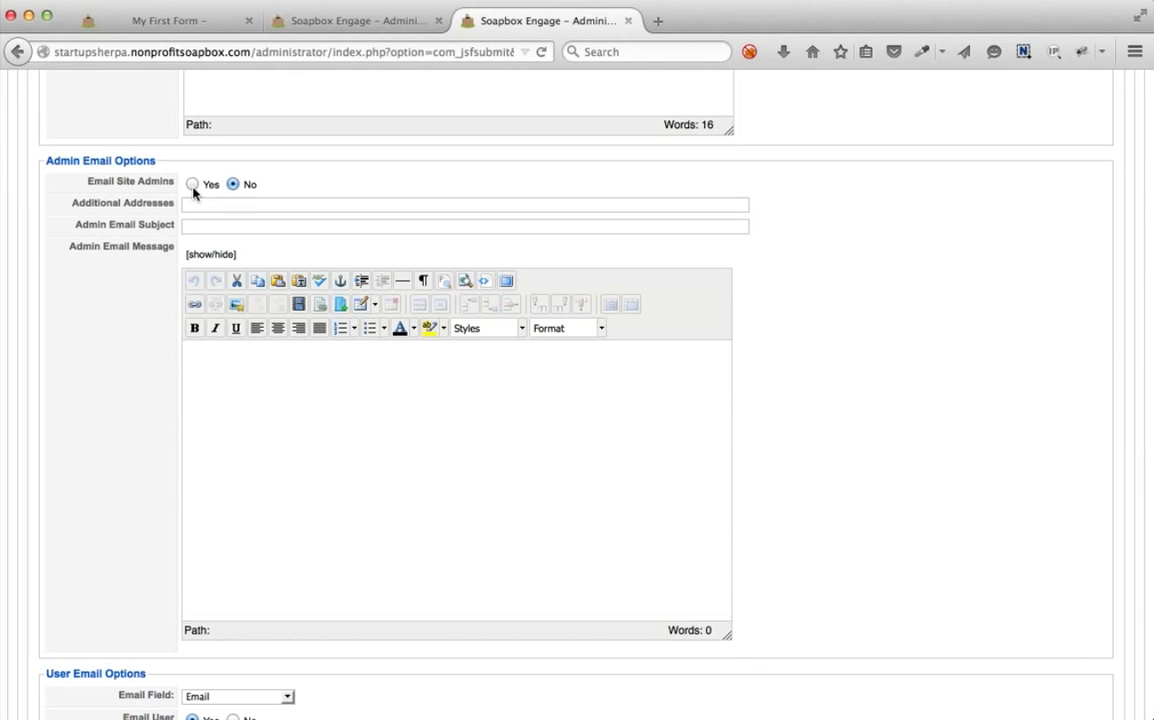
mouse_move(152, 208)
Review the user email options and view the available email fields, keeping Email, and return to the start of the form options.
scroll(111, 330, "down", 10)
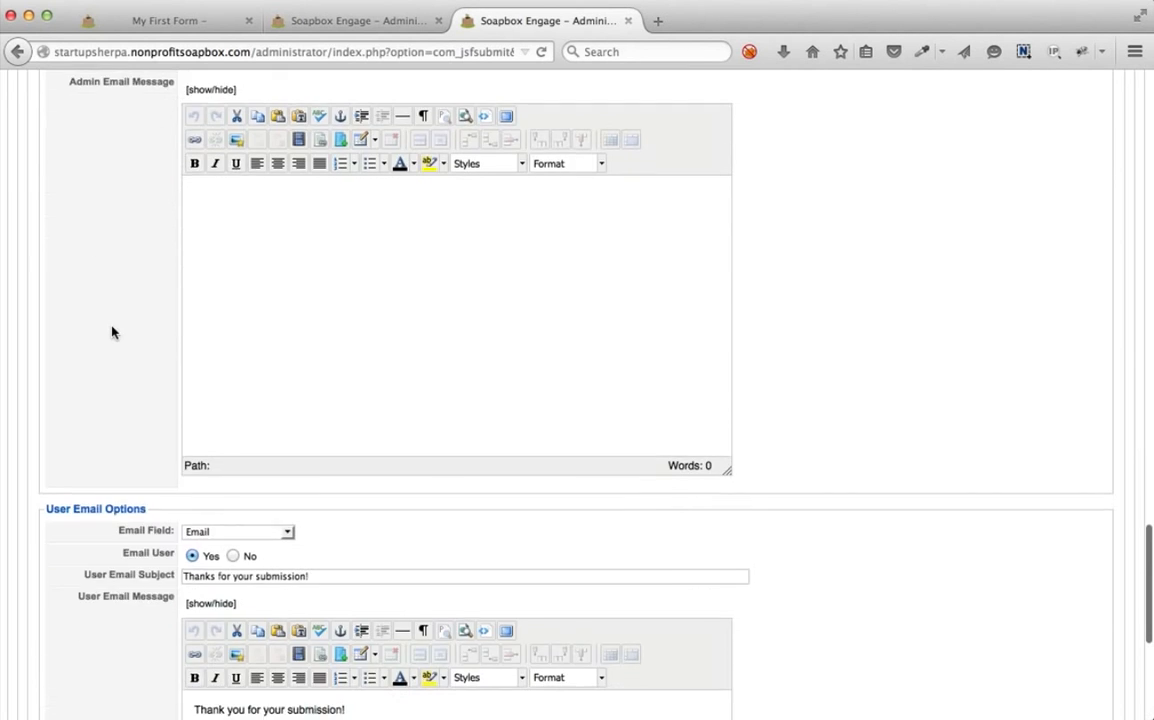
scroll(111, 332, "down", 1)
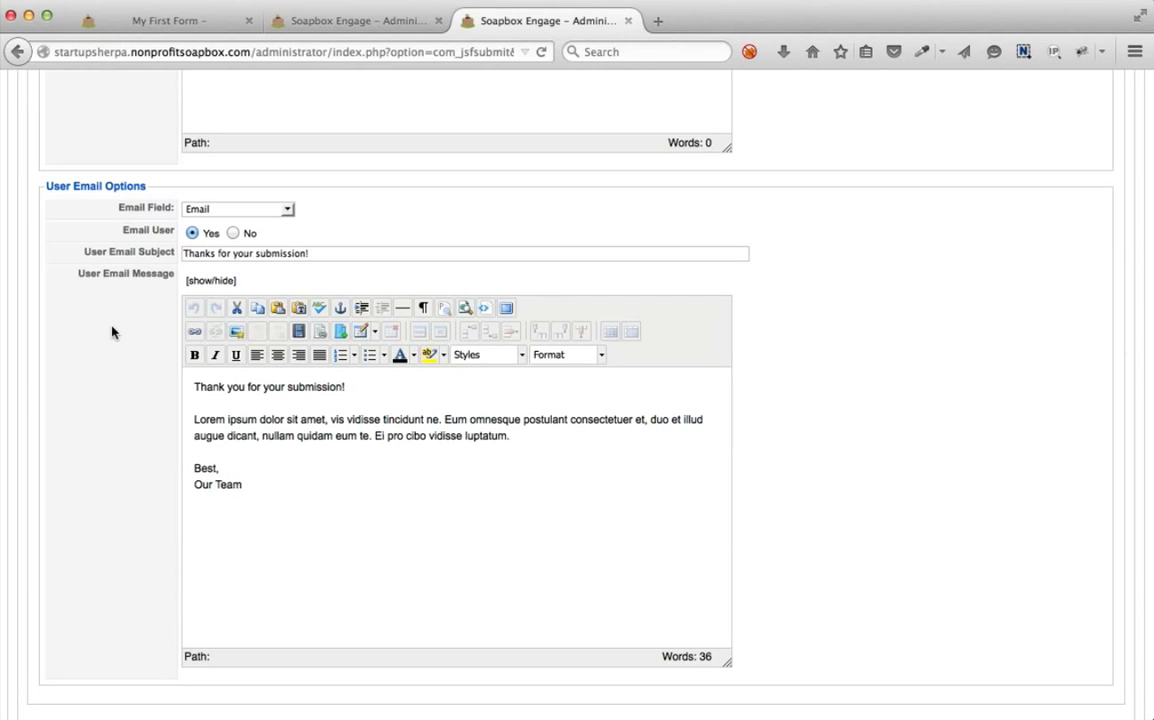
left_click(249, 210)
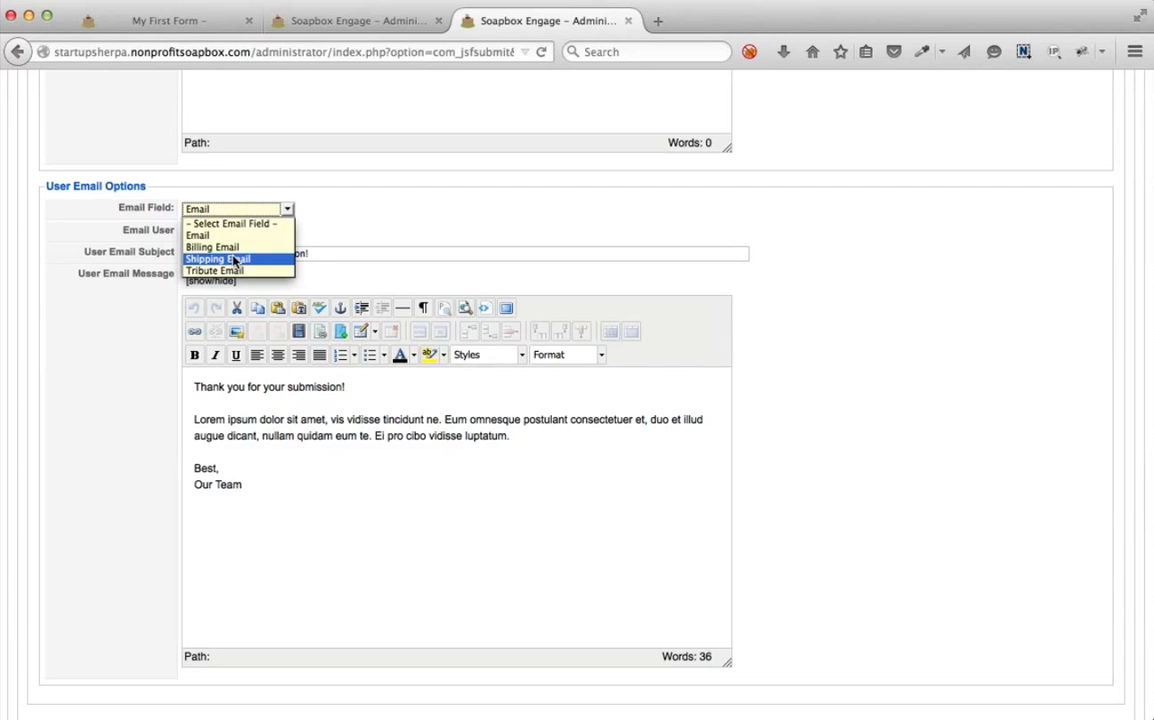
left_click(118, 320)
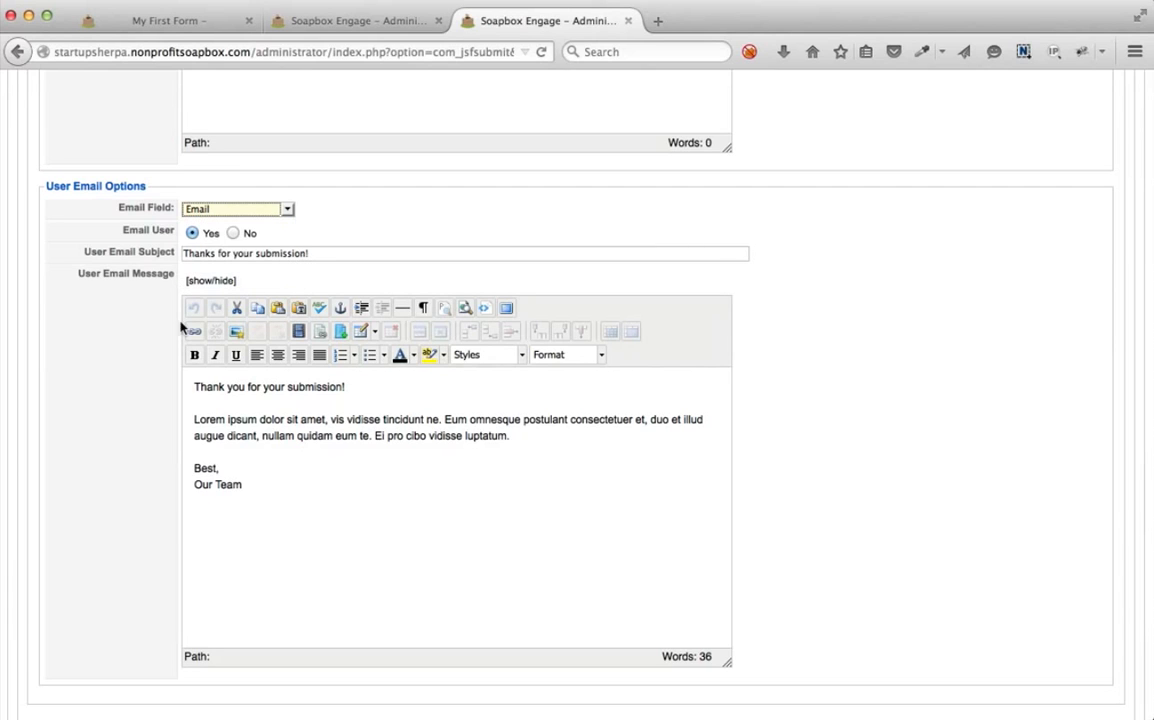
mouse_move(143, 232)
scroll(737, 343, "up", 3)
scroll(924, 485, "down", 5)
scroll(924, 485, "up", 15)
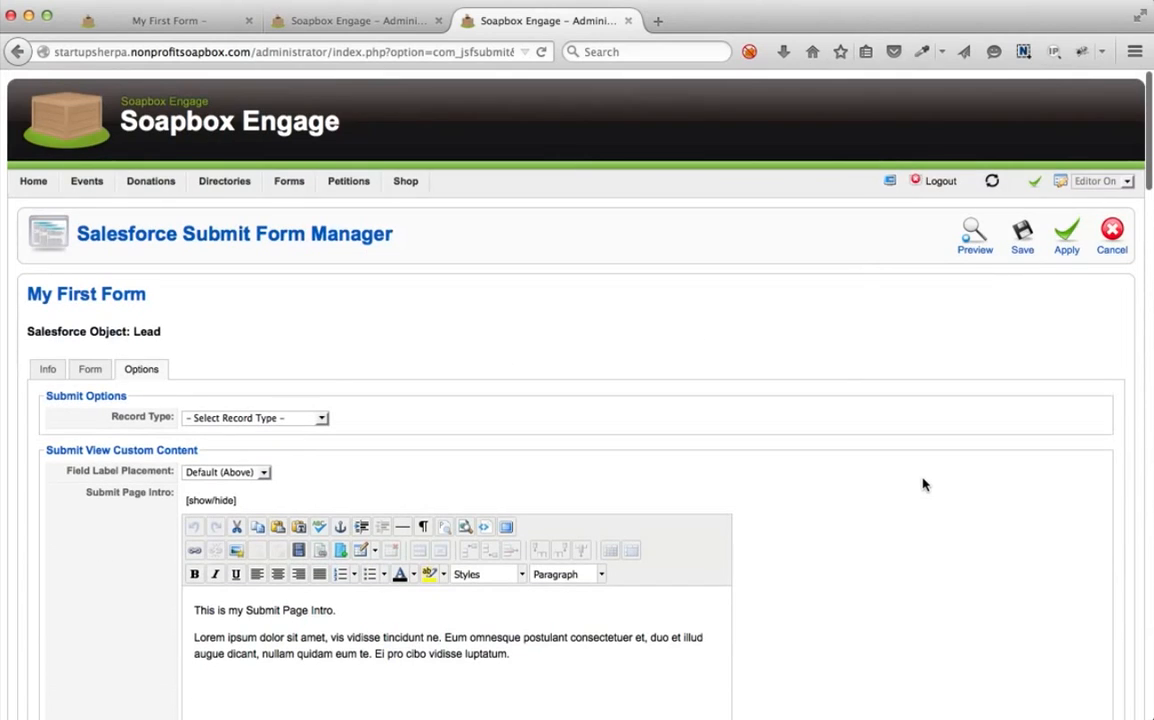